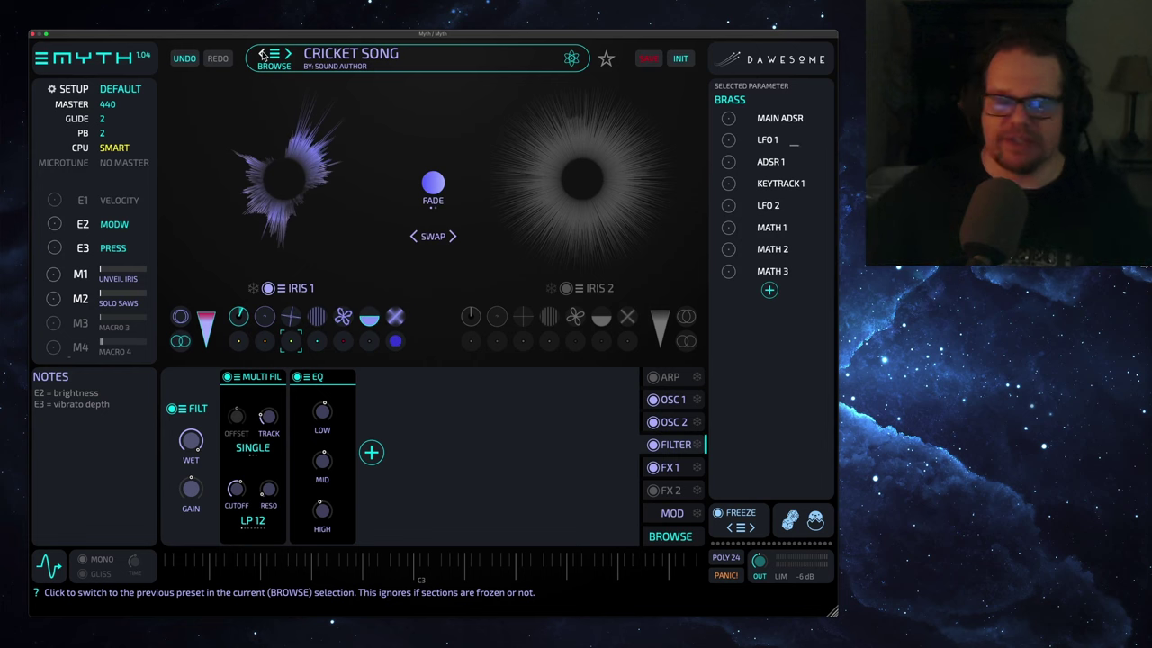
# Look through the sample files offered as an audio source for Iris 1, keeping the current source
pyautogui.rightClick(272, 191)
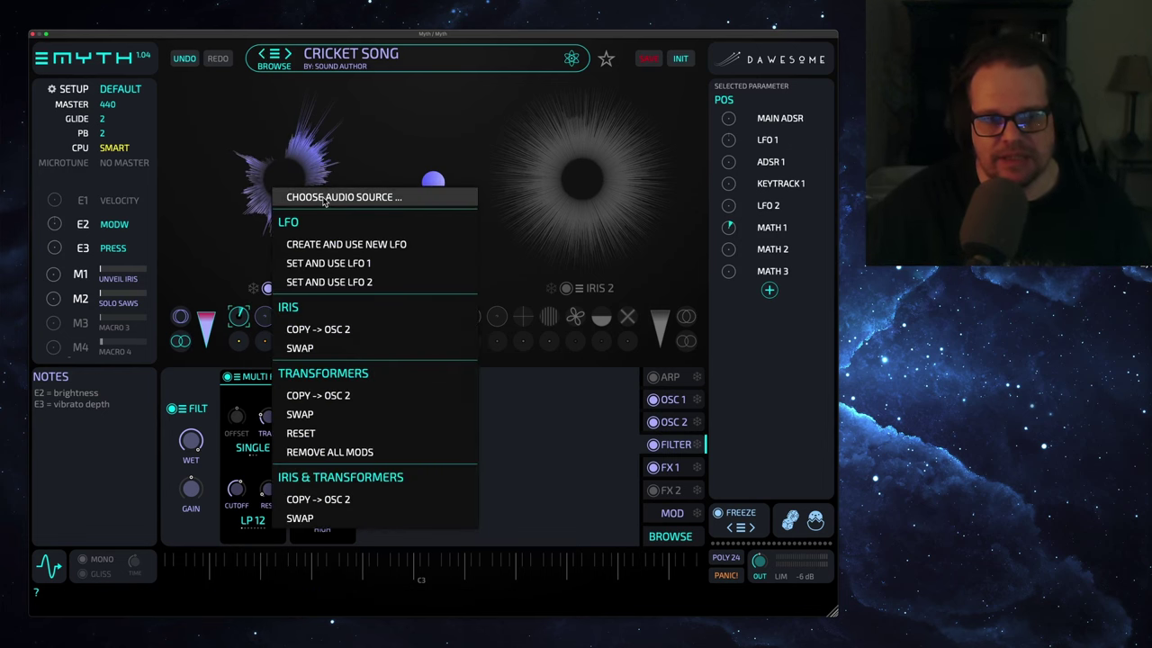
pyautogui.click(344, 197)
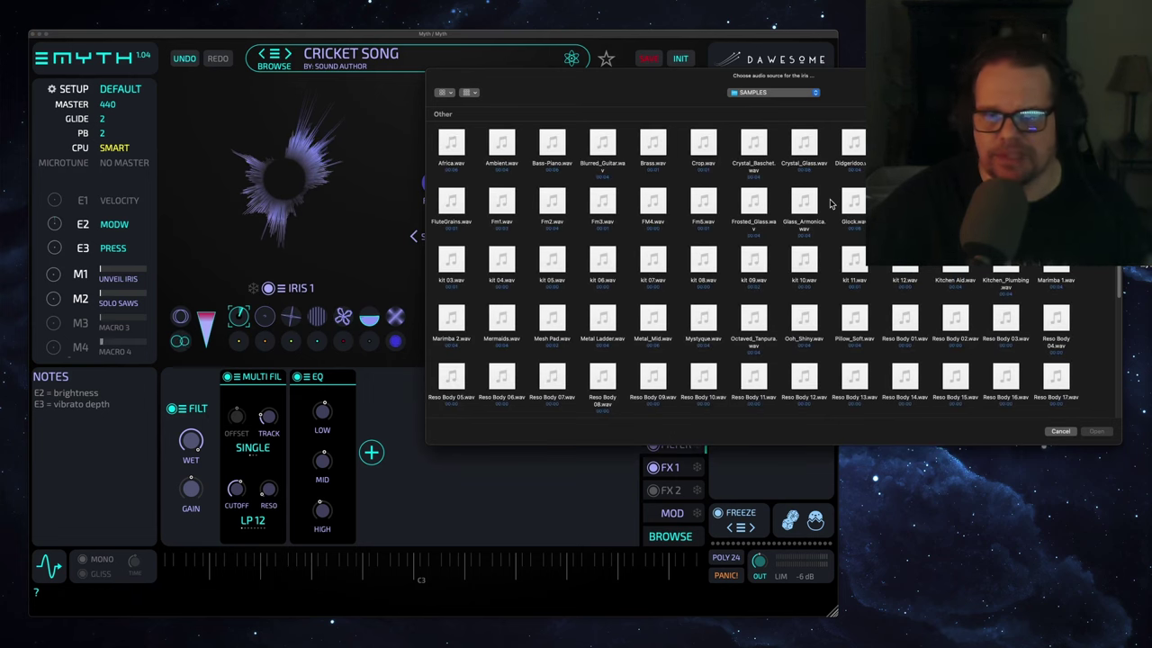
pyautogui.click(1059, 432)
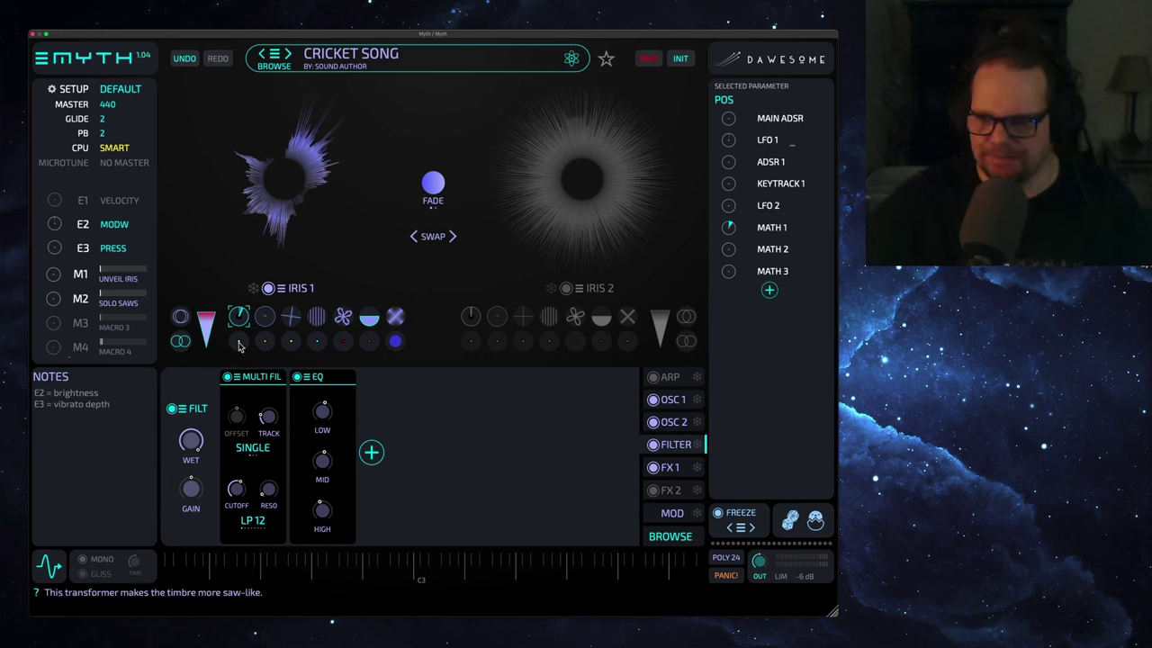
# Try the String, Brass and Saw transformers on Iris 1 and turn each one back down
pyautogui.click(265, 338)
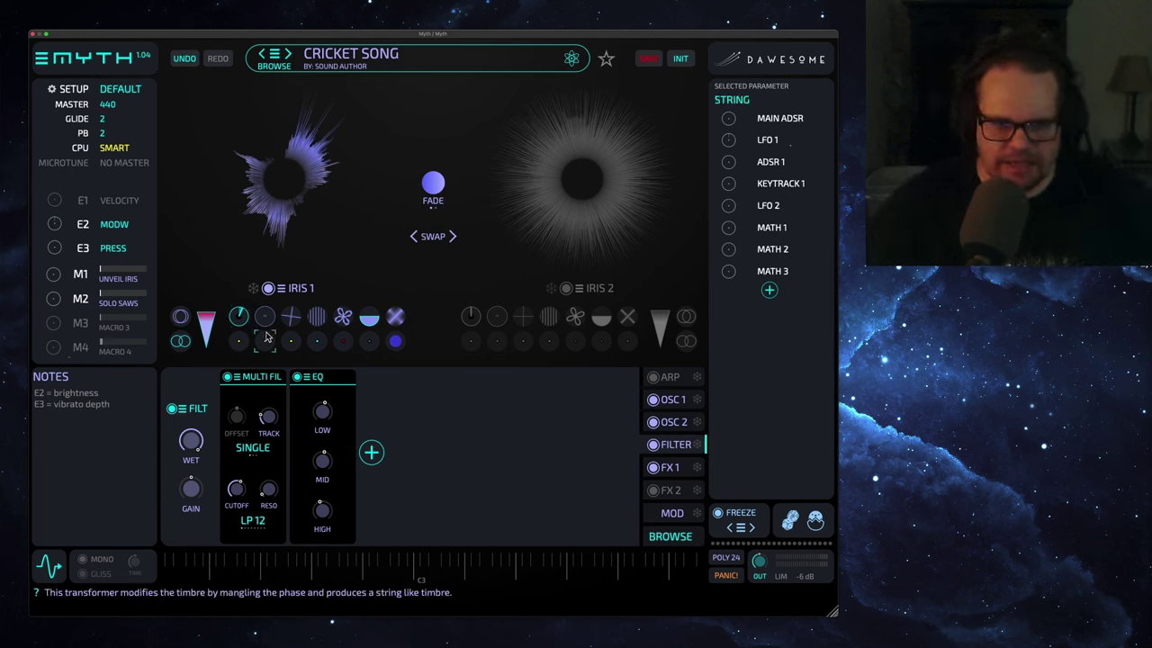
pyautogui.click(290, 341)
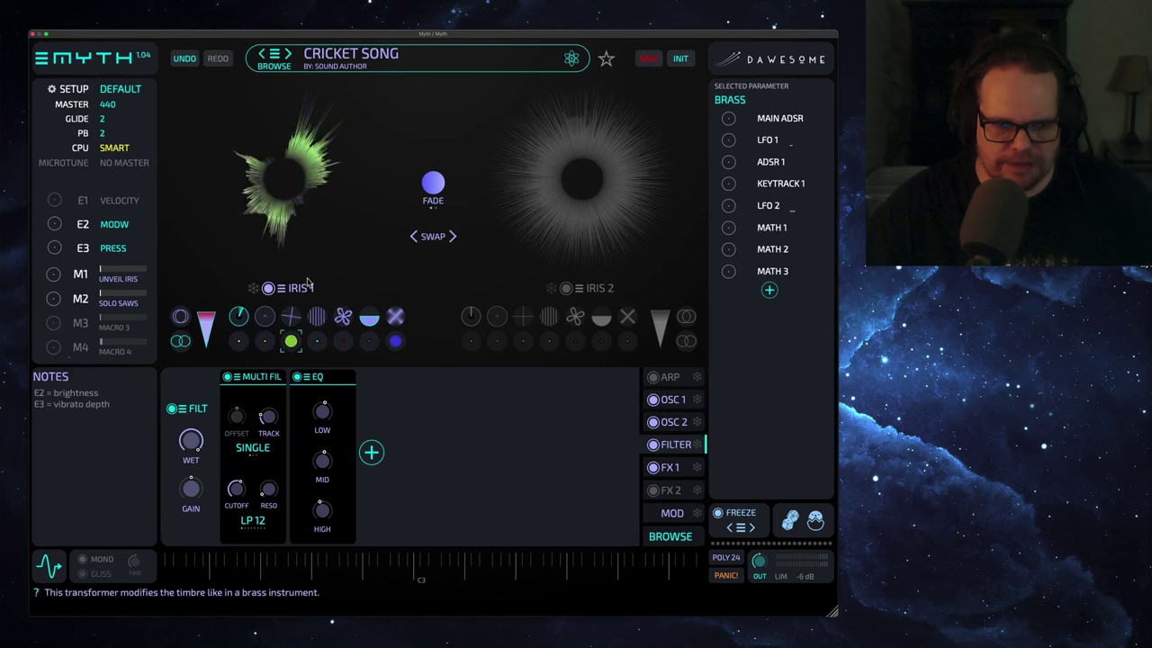
pyautogui.click(238, 340)
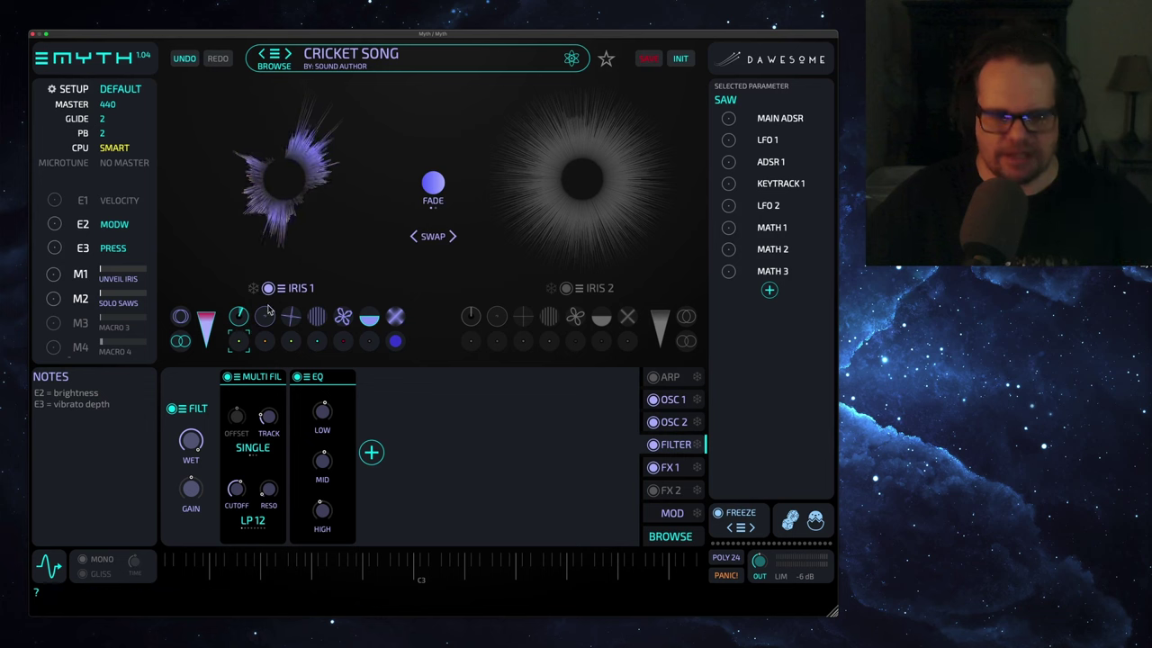
pyautogui.click(265, 341)
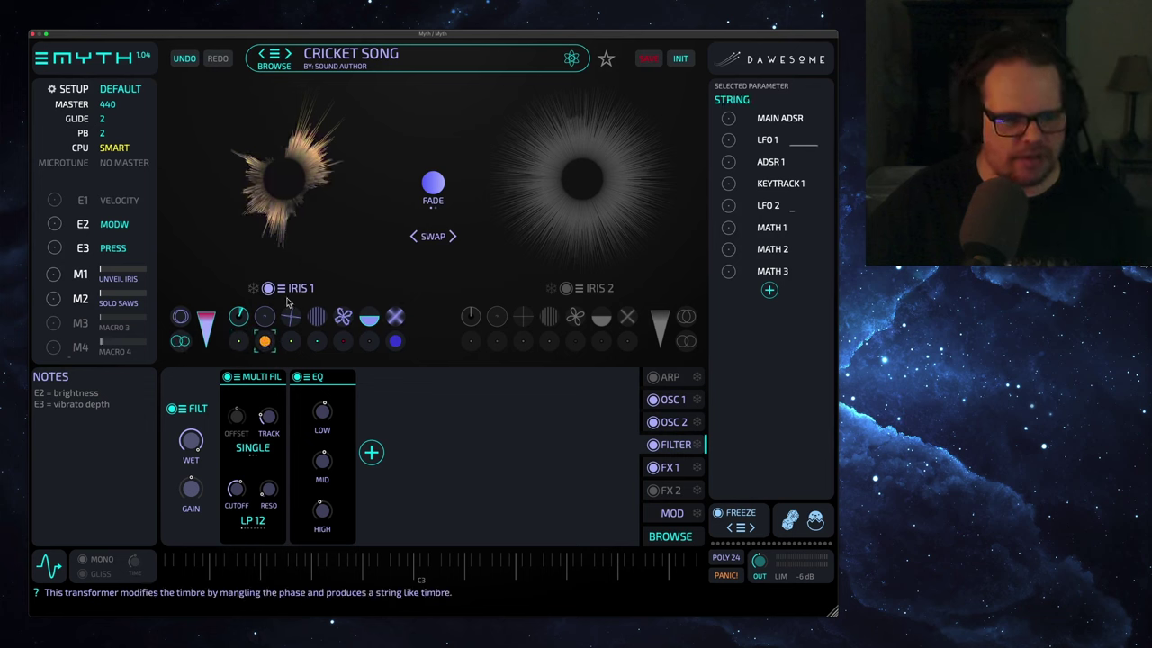
pyautogui.click(266, 341)
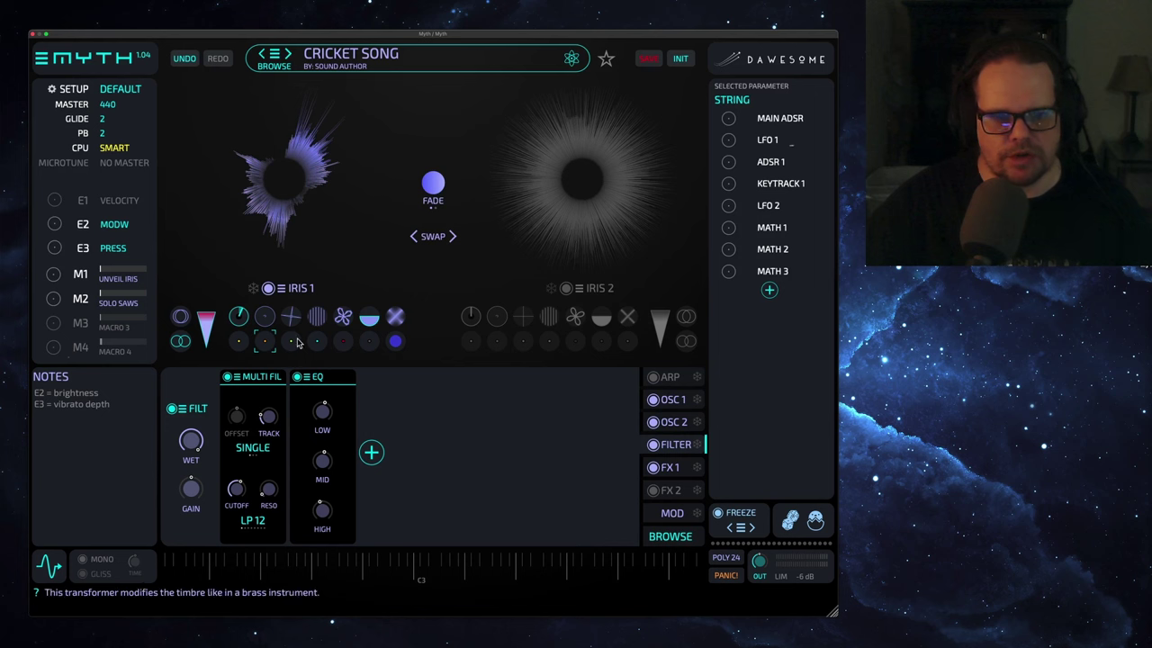
pyautogui.click(291, 341)
pyautogui.click(291, 341)
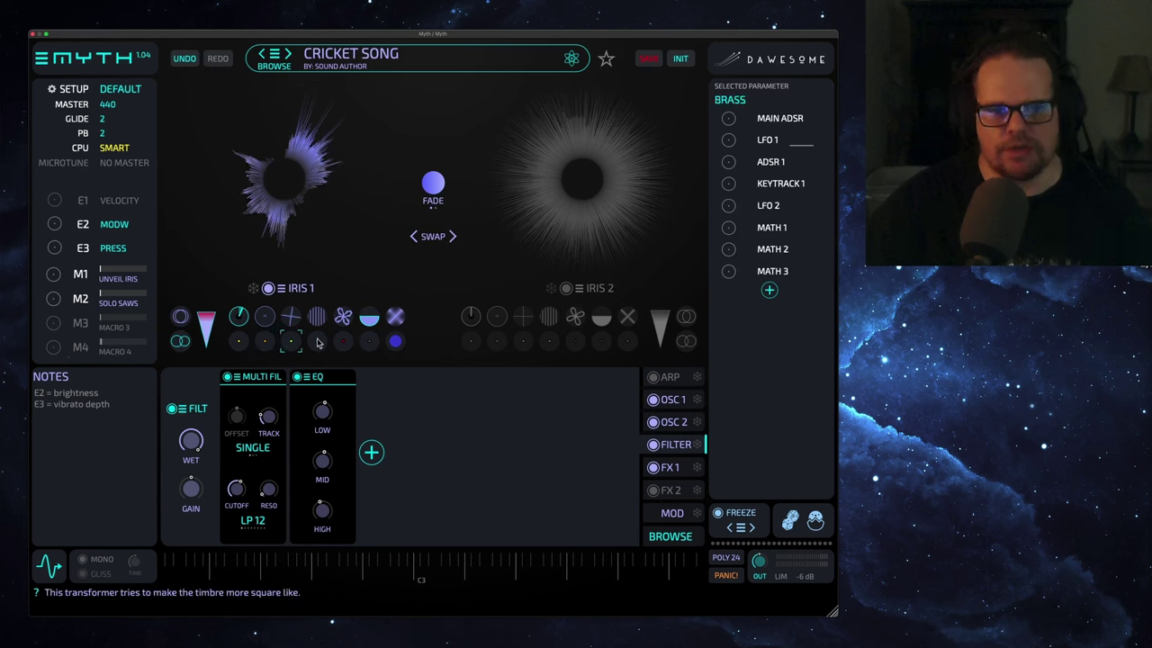
# Try the square and Sync transformers on Iris 1 and turn both back down
pyautogui.click(317, 341)
pyautogui.click(316, 340)
pyautogui.click(317, 341)
pyautogui.click(317, 341)
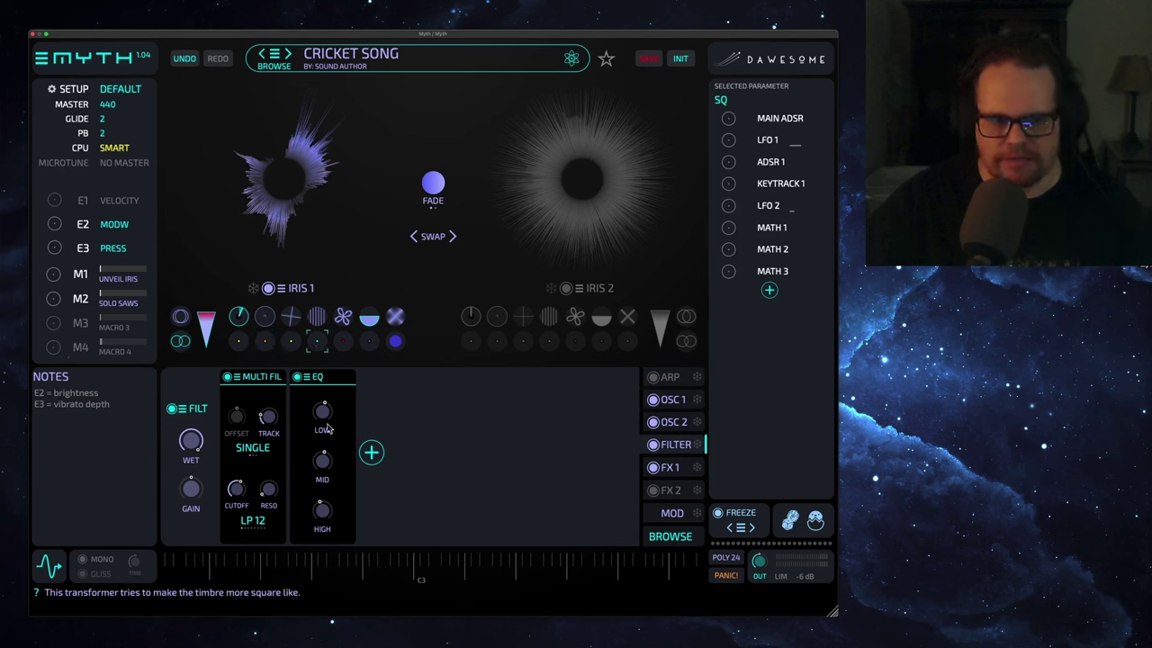
pyautogui.click(343, 341)
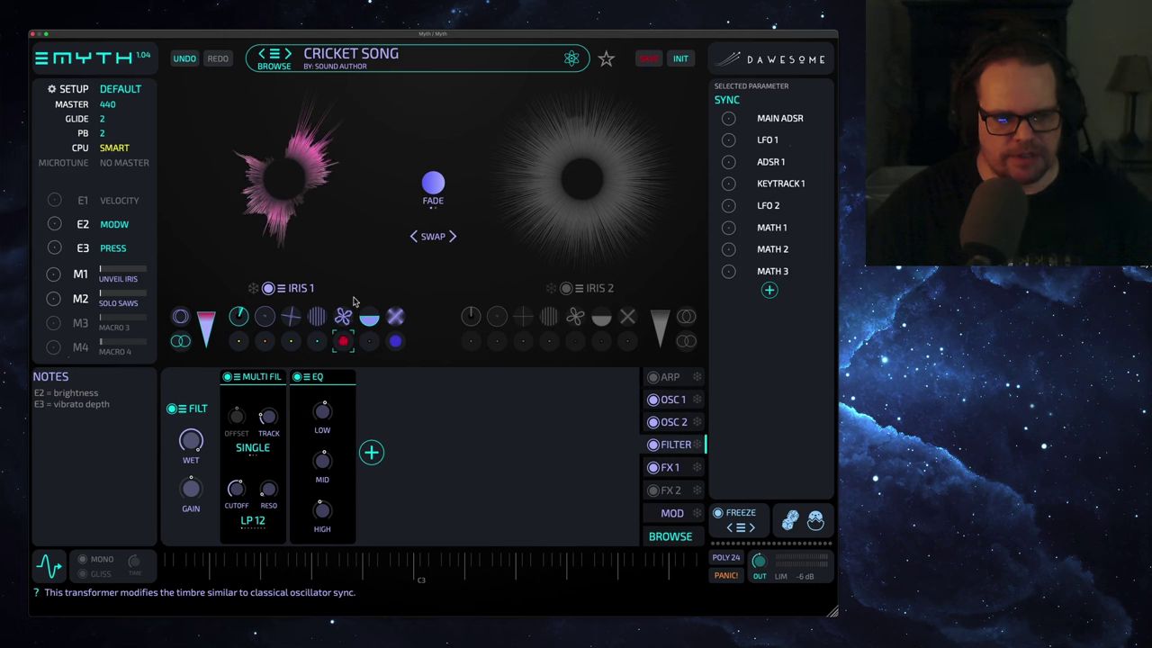
pyautogui.click(342, 341)
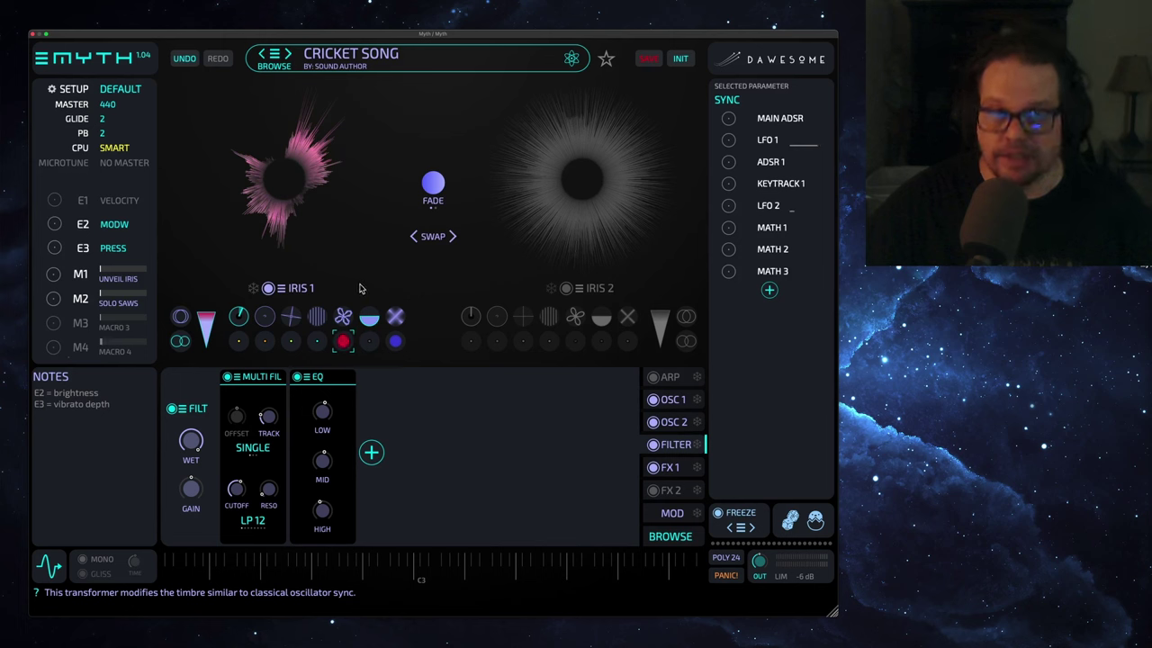
pyautogui.click(343, 341)
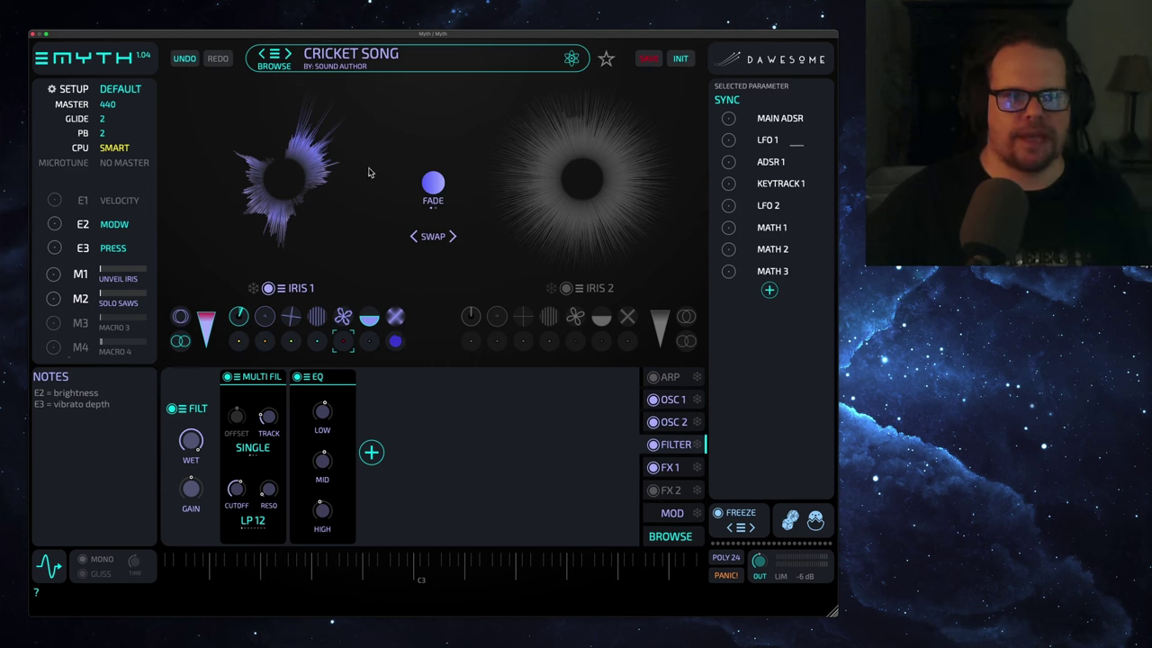
# Compare the Cricket Song and Diatribe presets by switching between them, ending on Diatribe
pyautogui.click(286, 54)
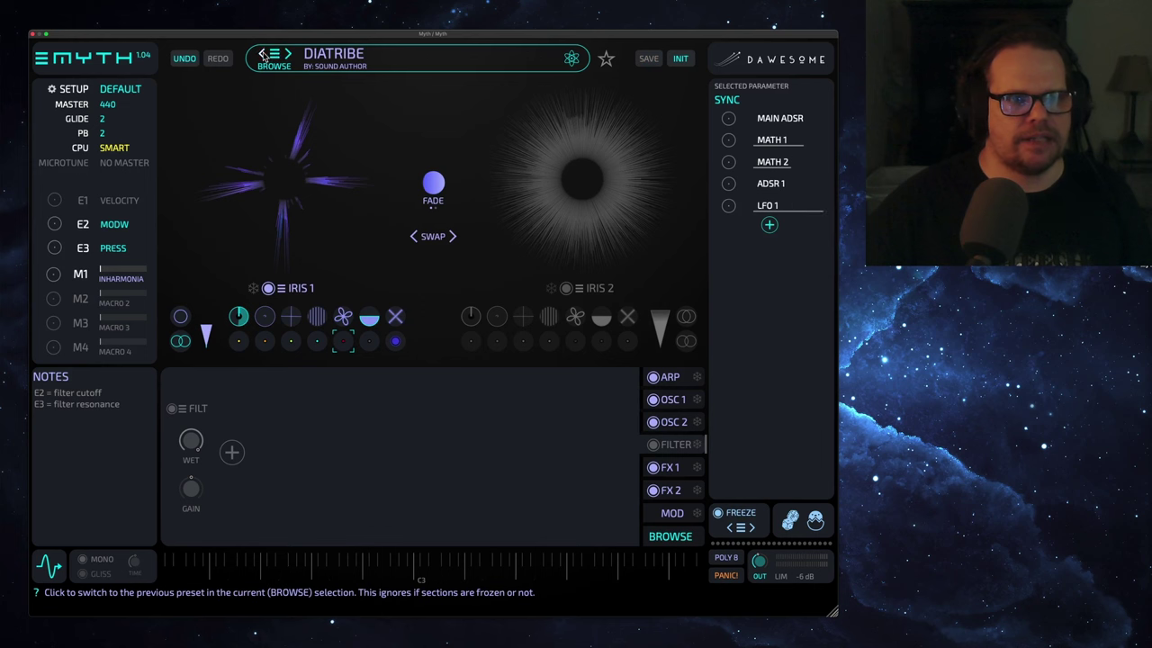
pyautogui.click(262, 54)
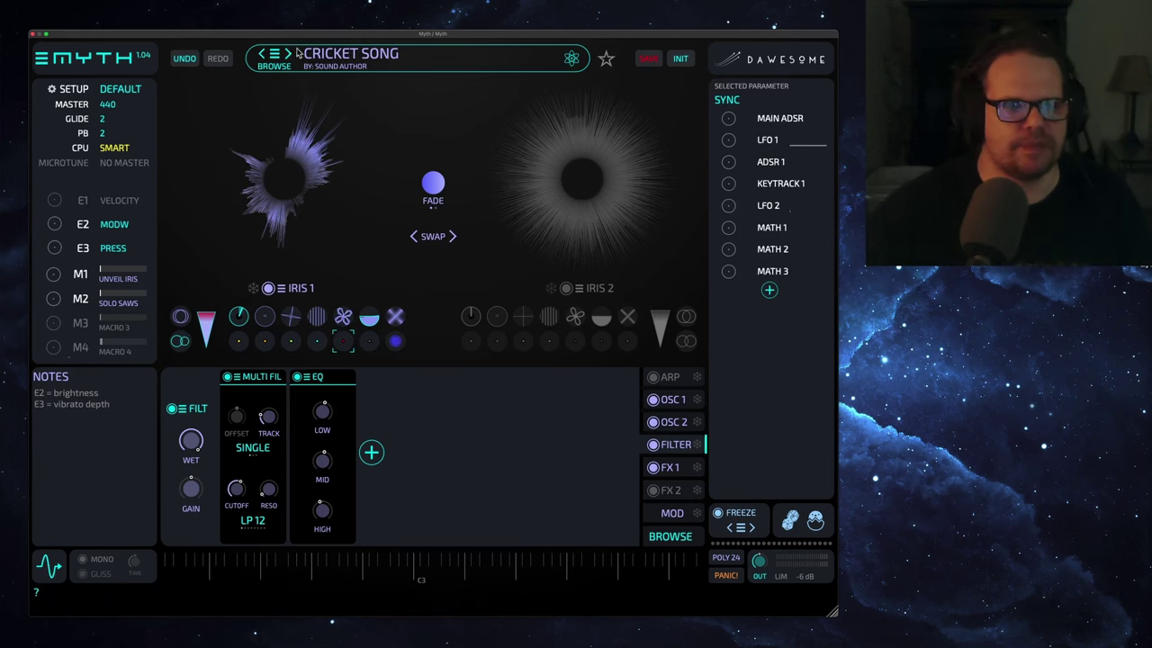
pyautogui.click(288, 54)
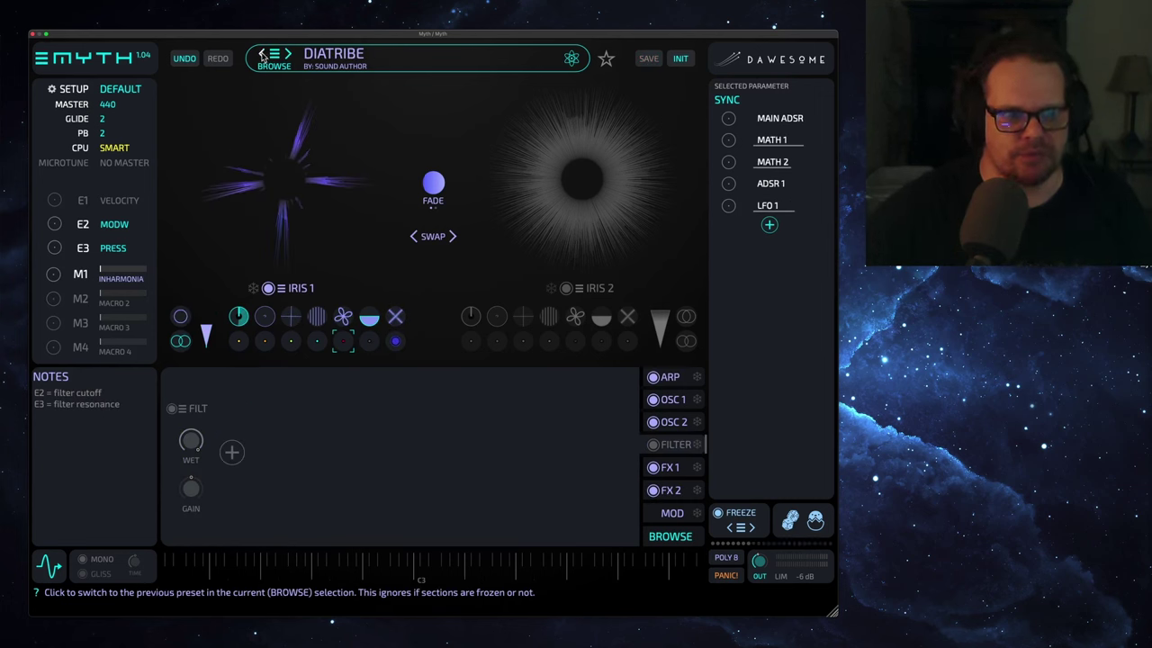
pyautogui.click(262, 55)
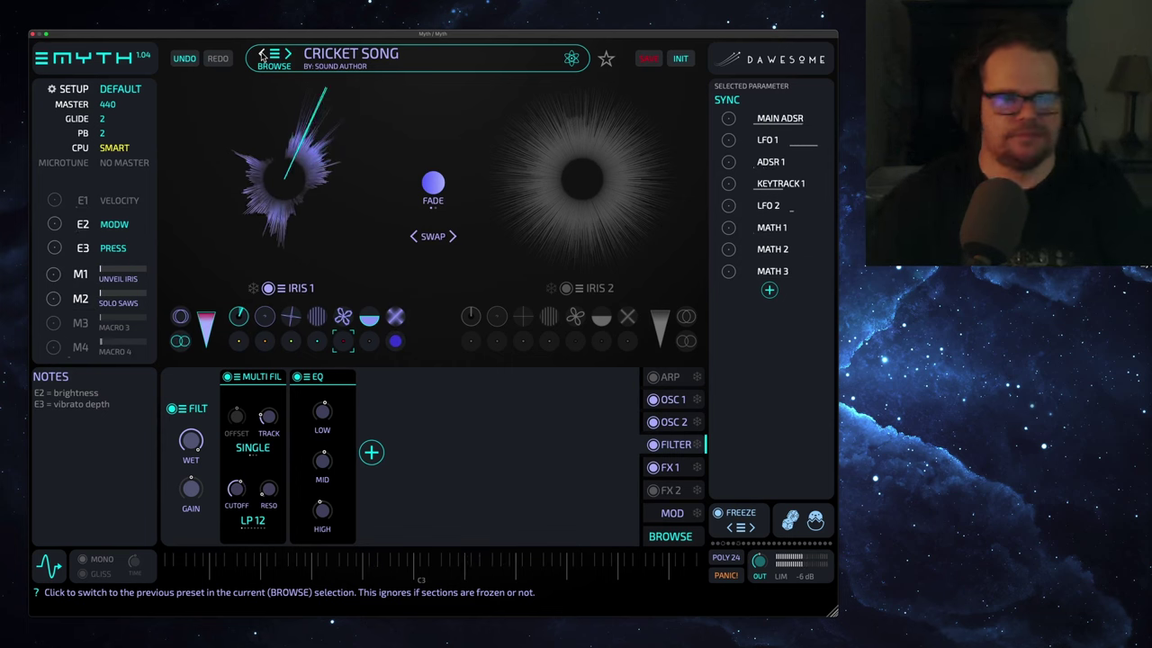
pyautogui.click(288, 55)
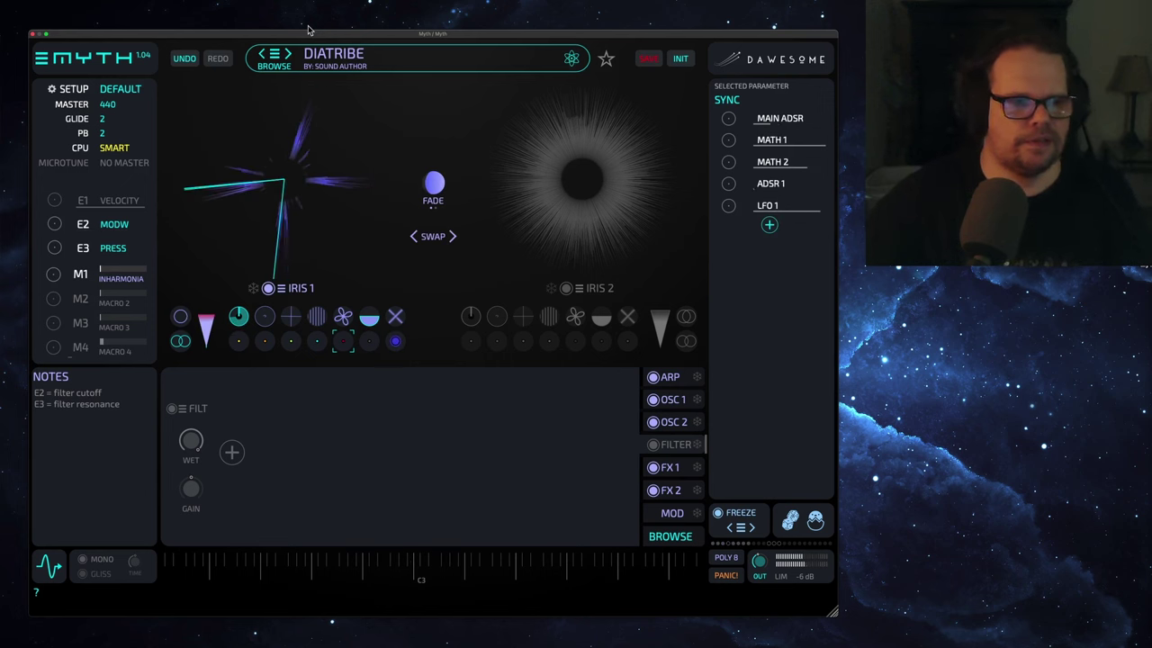
# Show the ARP section of the Diatribe preset and examine its Chord and Scale modules
pyautogui.click(670, 376)
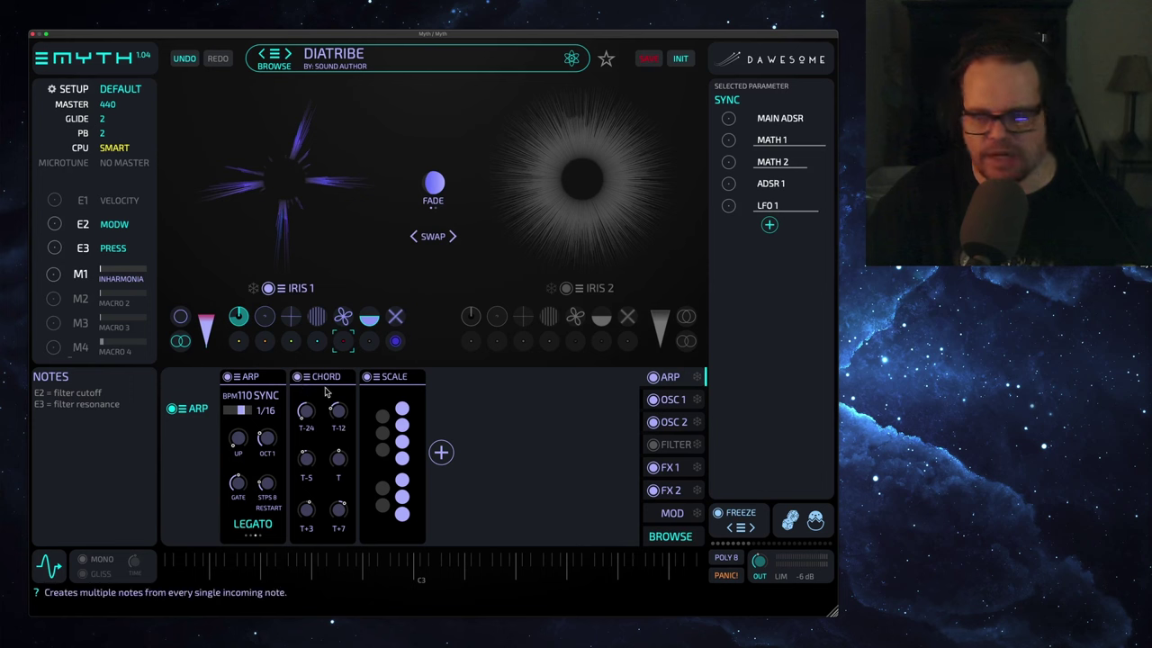
pyautogui.click(401, 457)
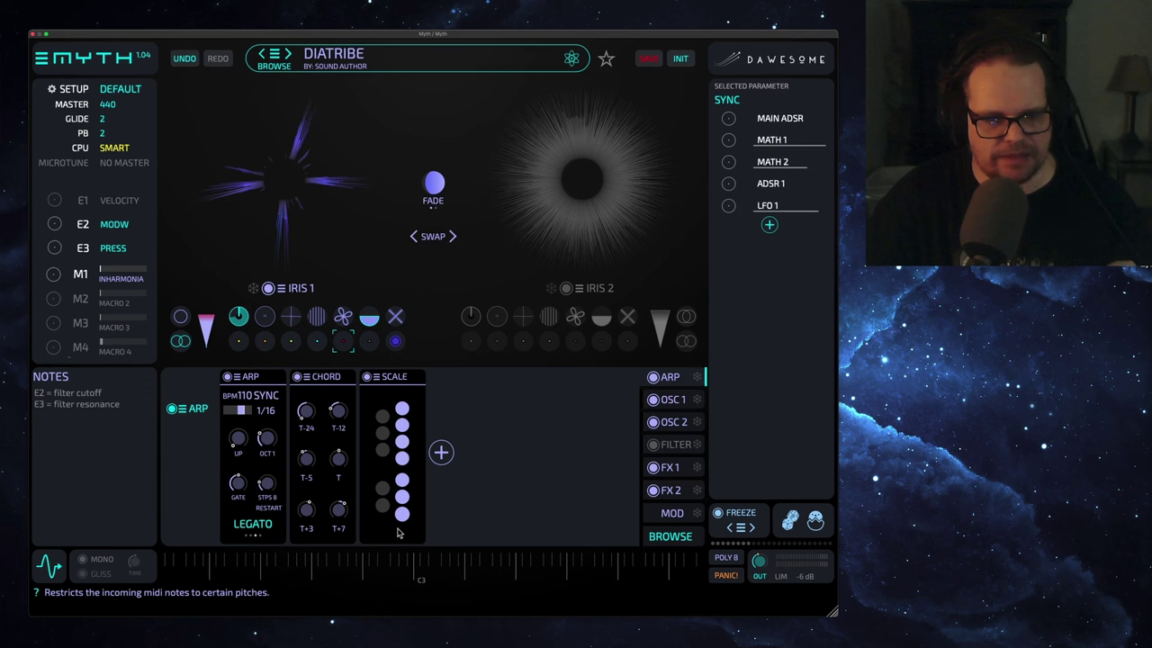
pyautogui.click(402, 440)
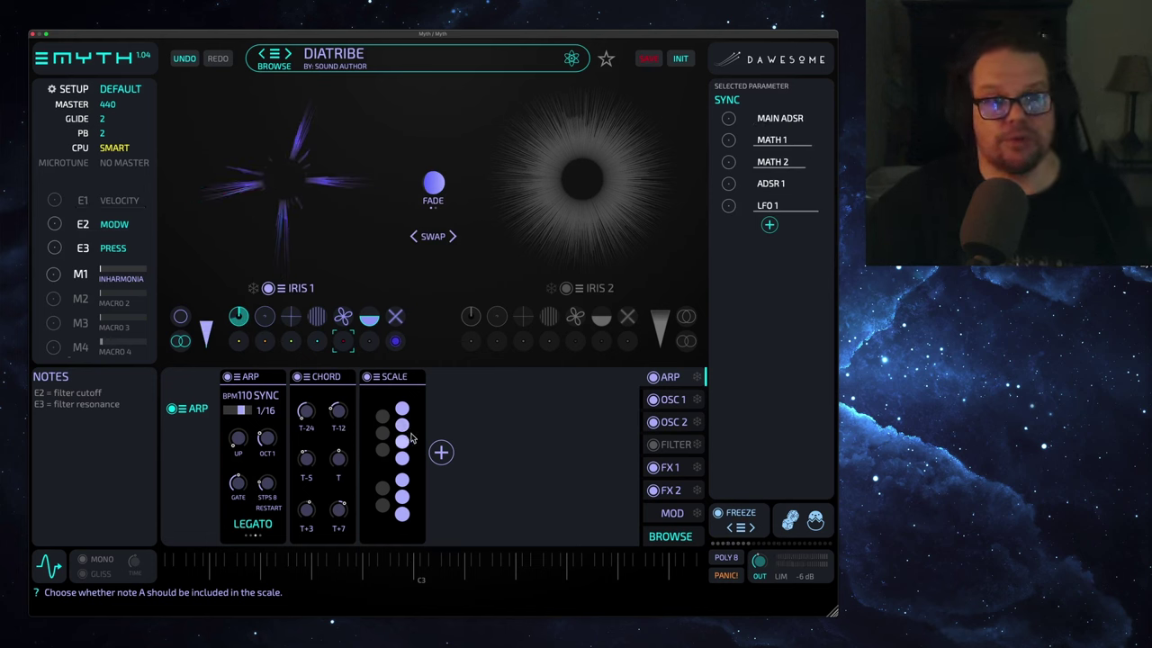
# Load the Dots preset, show its OSC 1 section, and advance through Elven Tomb to Expansor
pyautogui.click(288, 53)
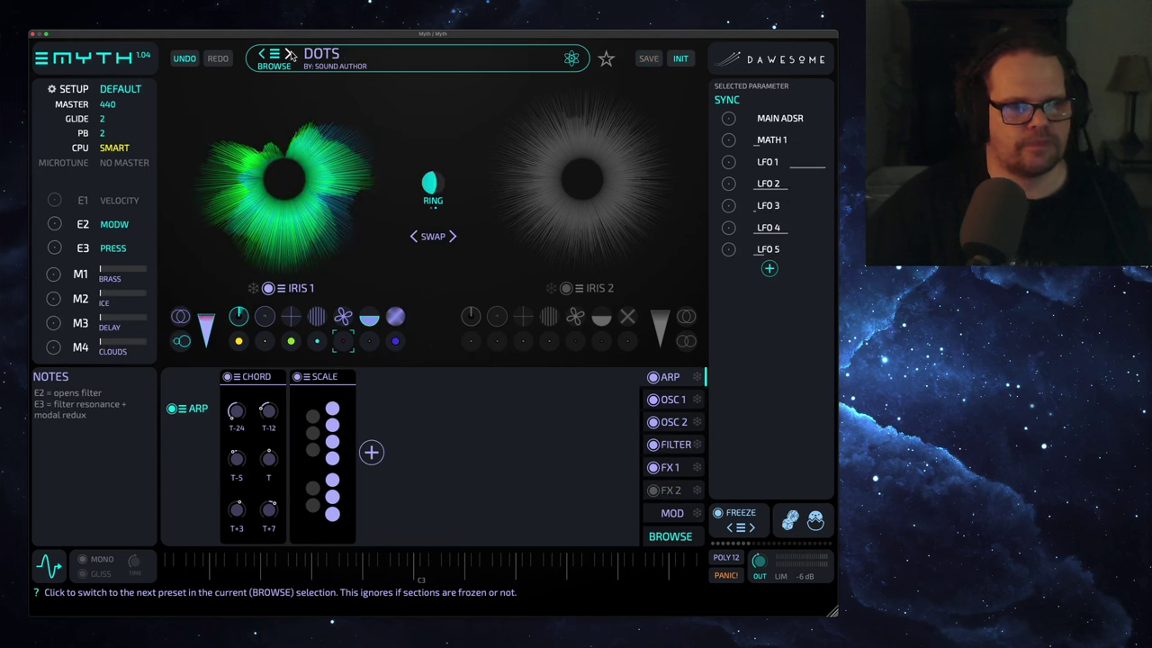
pyautogui.click(673, 399)
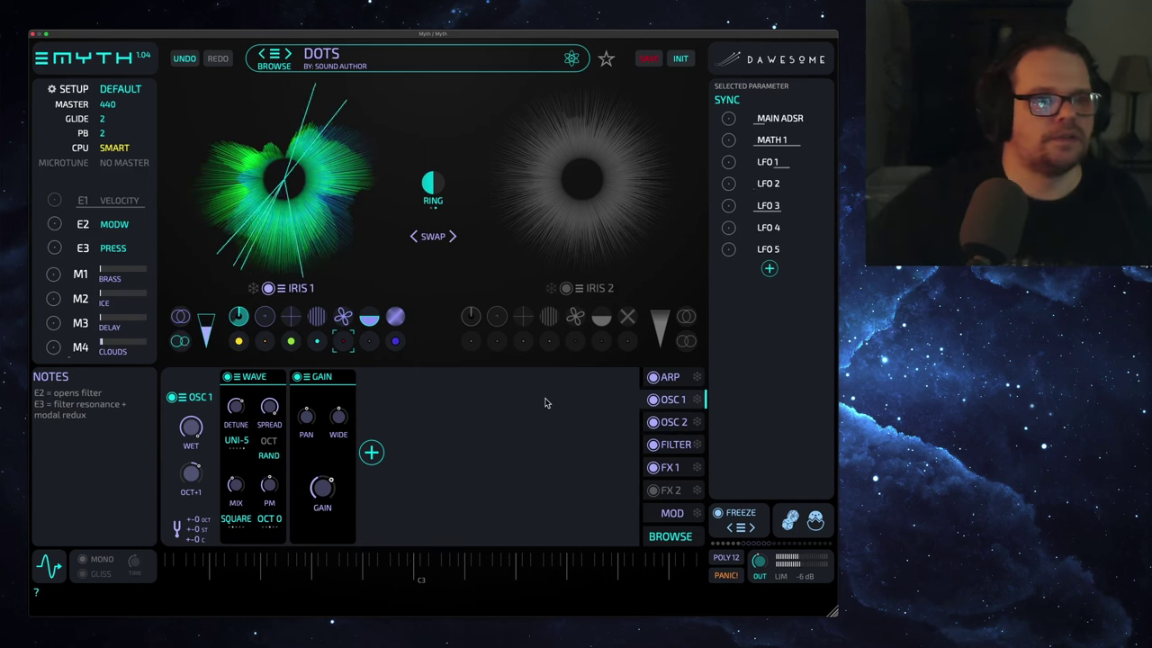
pyautogui.click(289, 55)
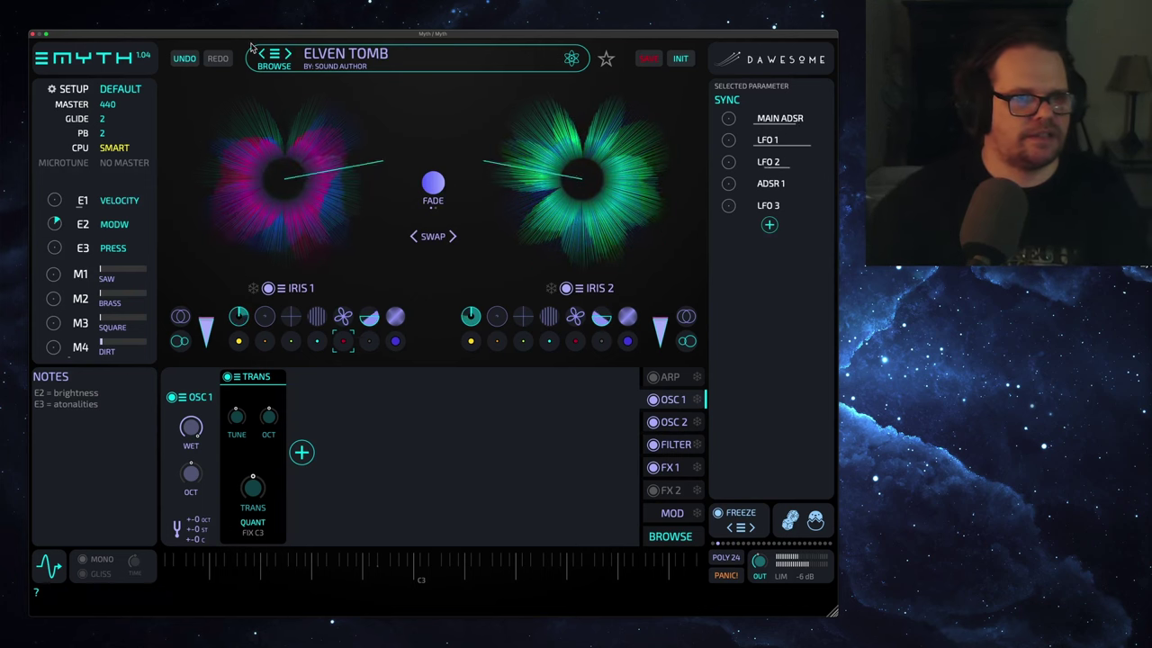
pyautogui.click(285, 54)
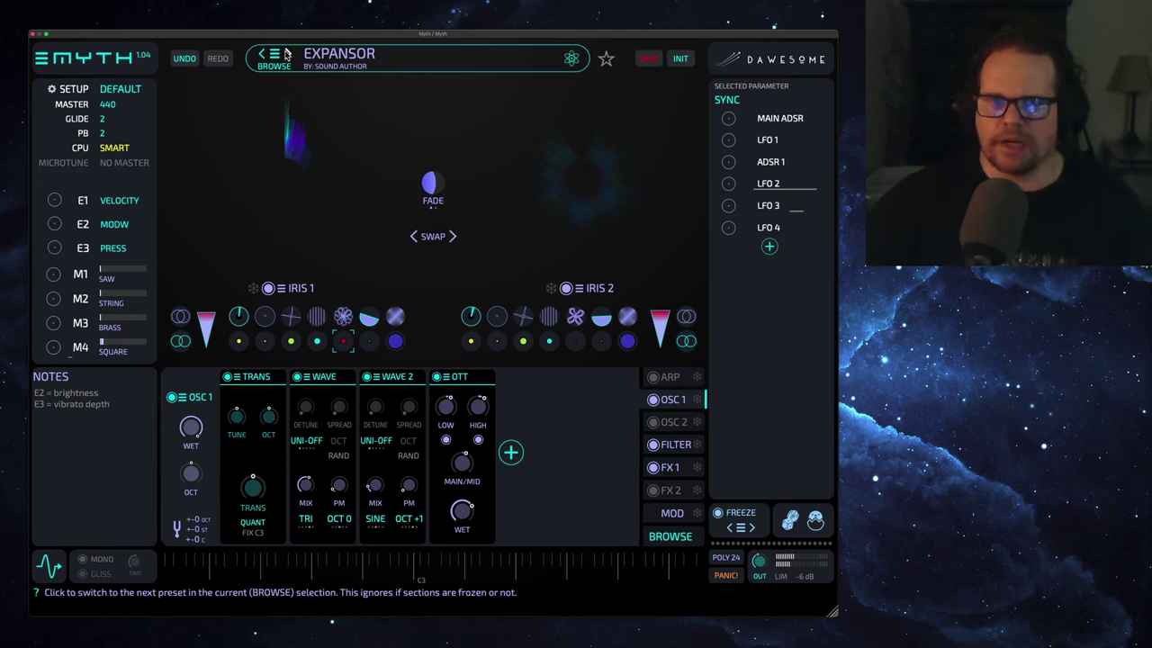
# Load the Glimpses preset and show the effects in its FX 1 section
pyautogui.moveTo(230, 6)
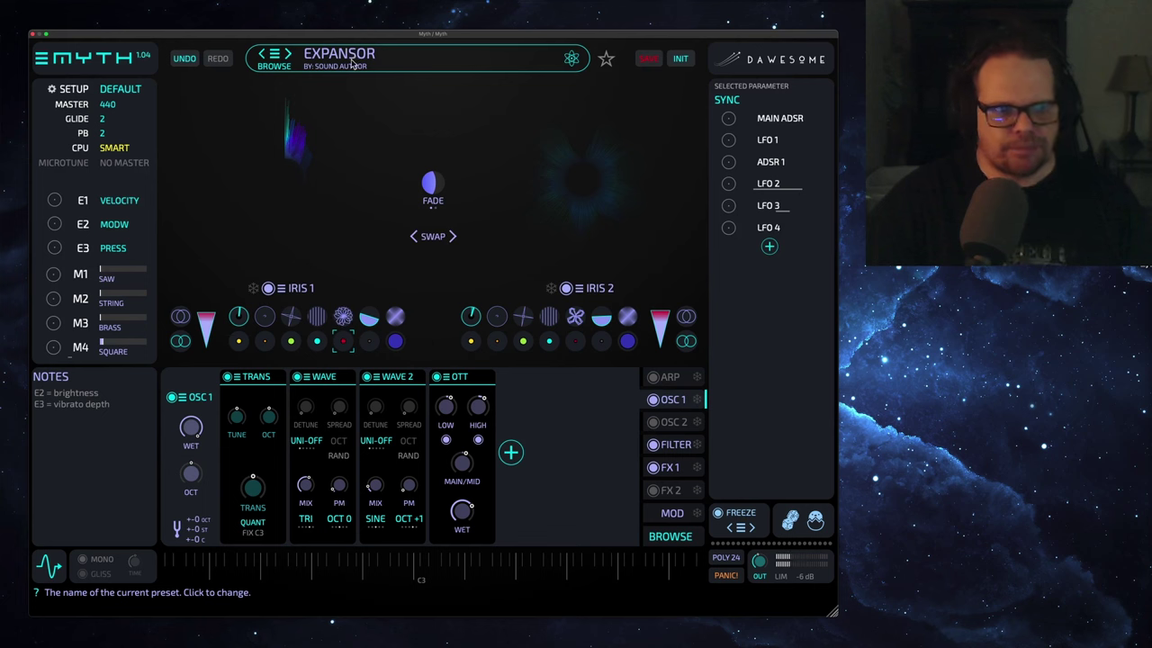
pyautogui.click(288, 54)
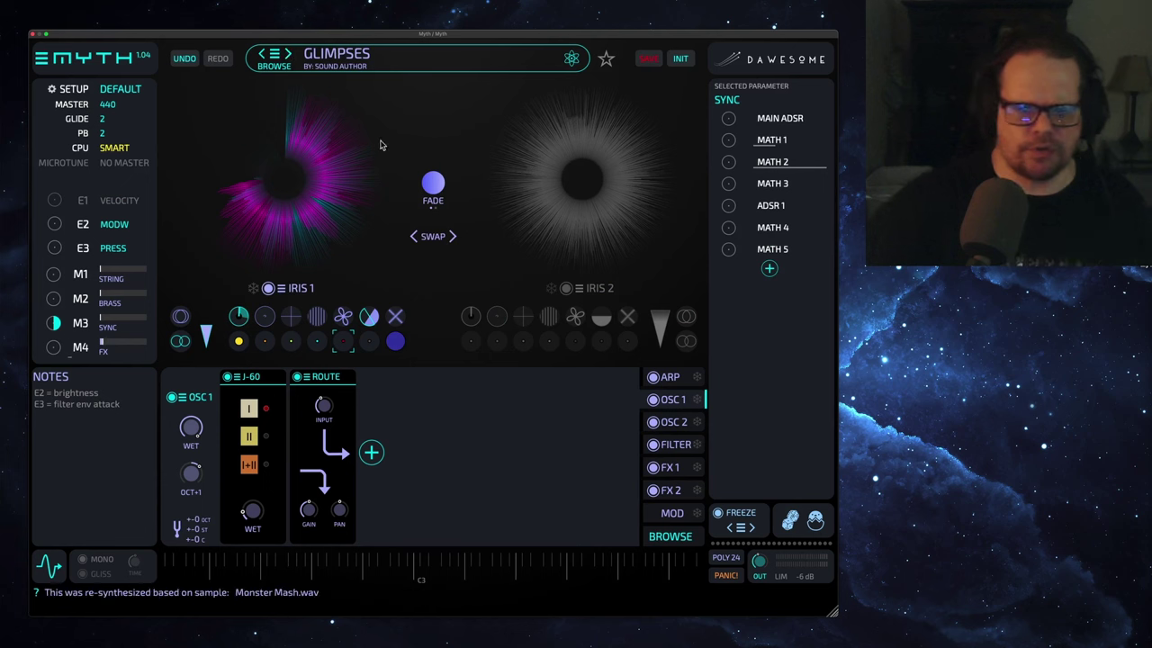
pyautogui.click(676, 470)
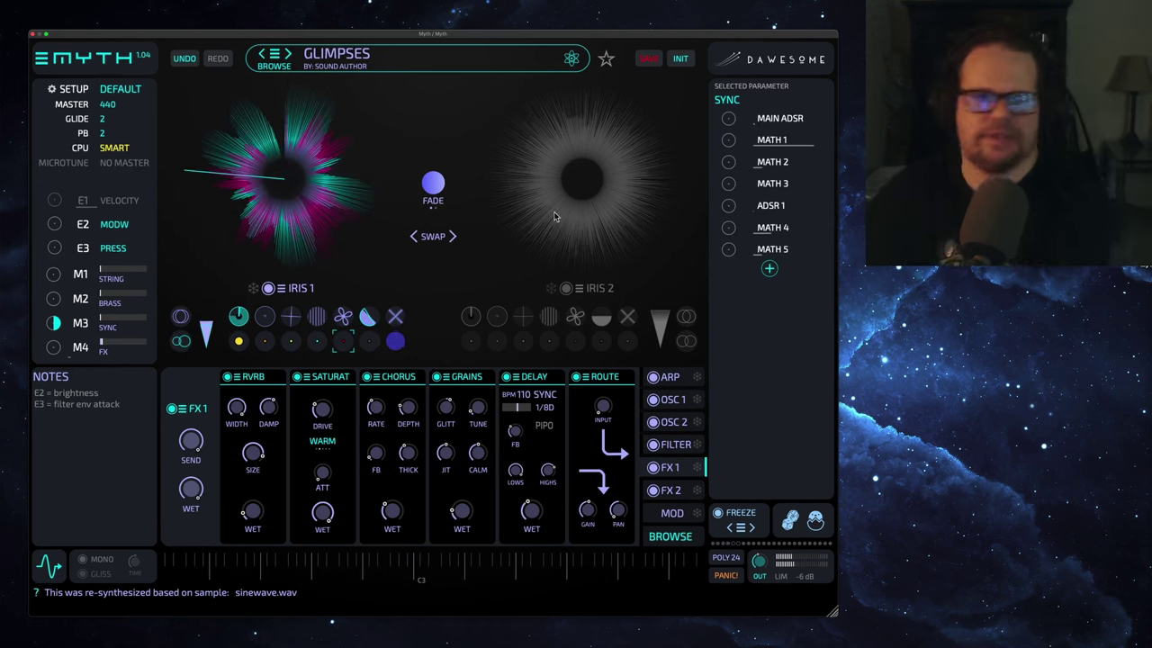
# Advance through the Graingels, Lucidity and Ministry of Movement presets to Neo Stalgia
pyautogui.click(288, 54)
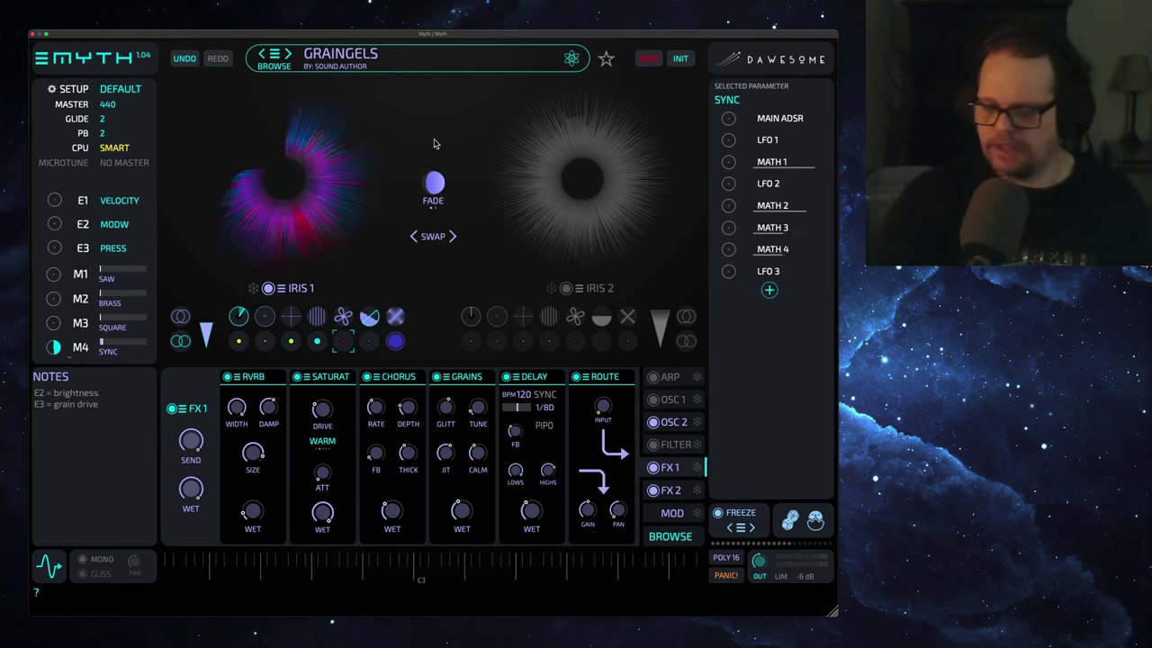
pyautogui.click(288, 54)
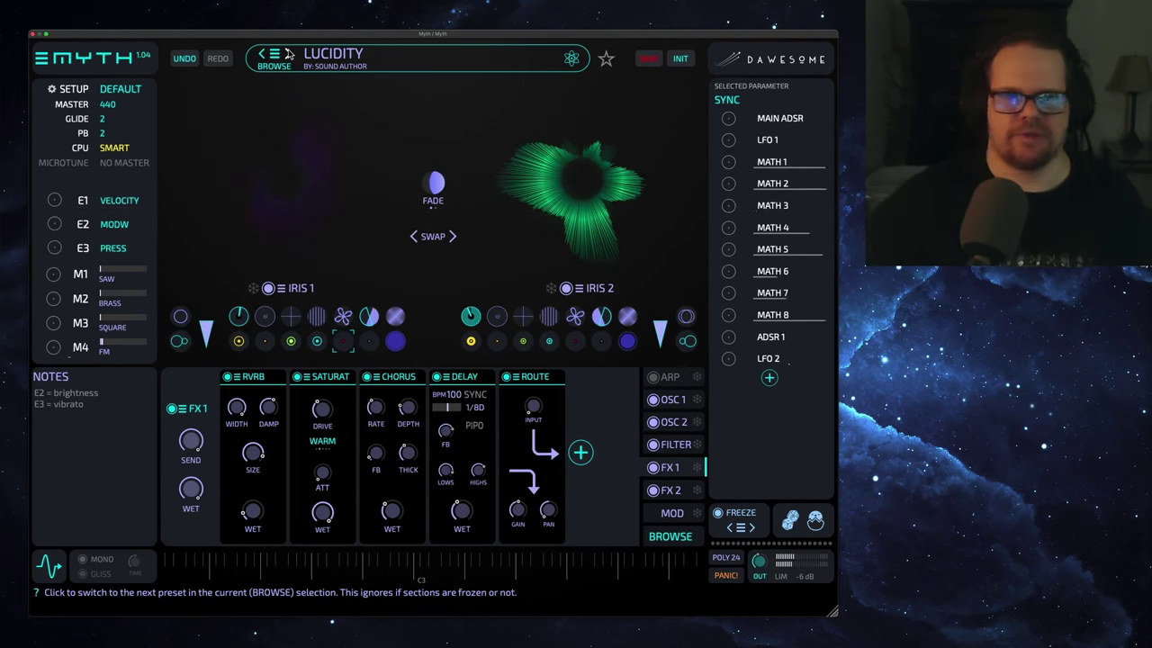
pyautogui.click(285, 54)
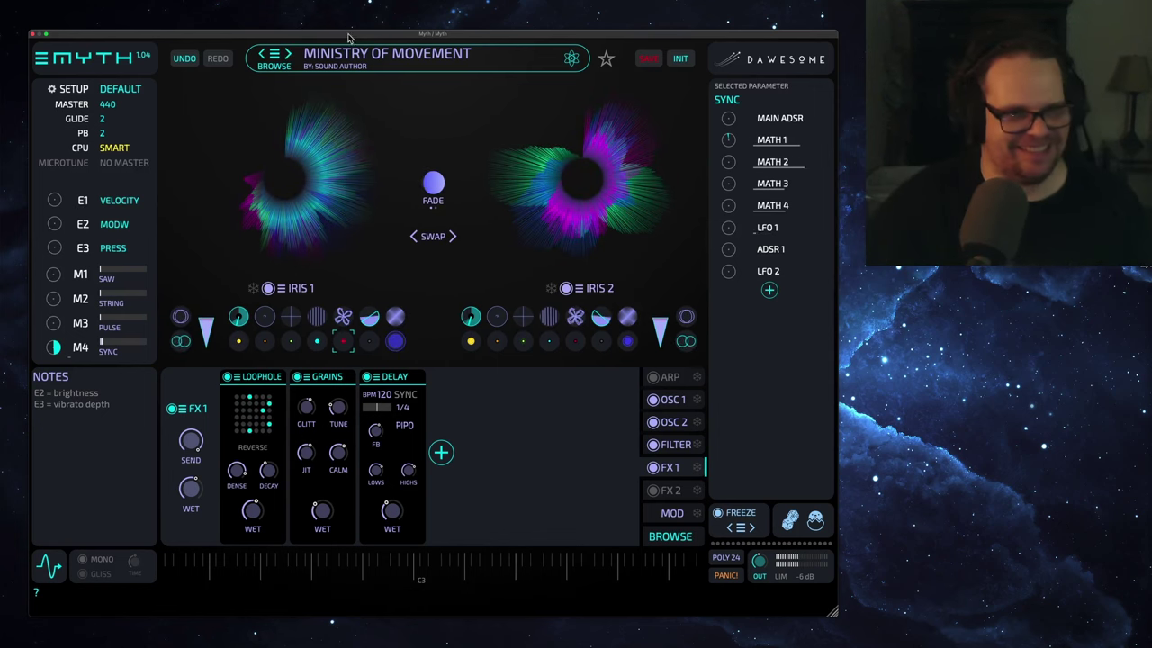
pyautogui.click(287, 56)
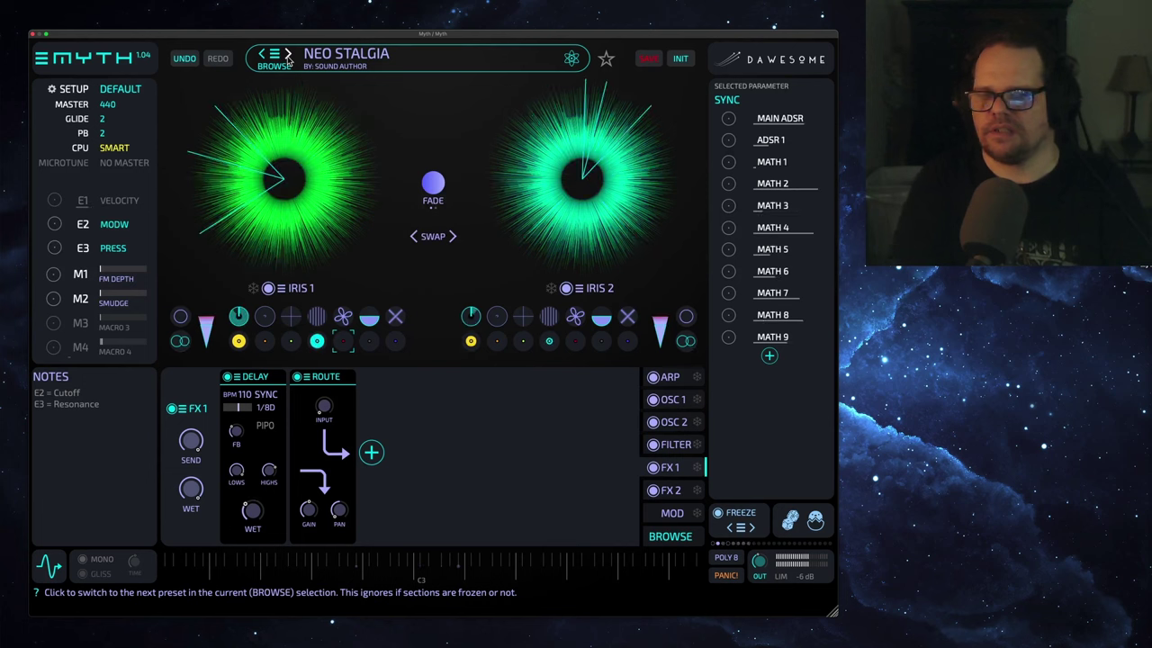
# Reshape the Math 1 modulator's remapping curve into a zigzag with five added points and select its Input parameter
pyautogui.click(774, 165)
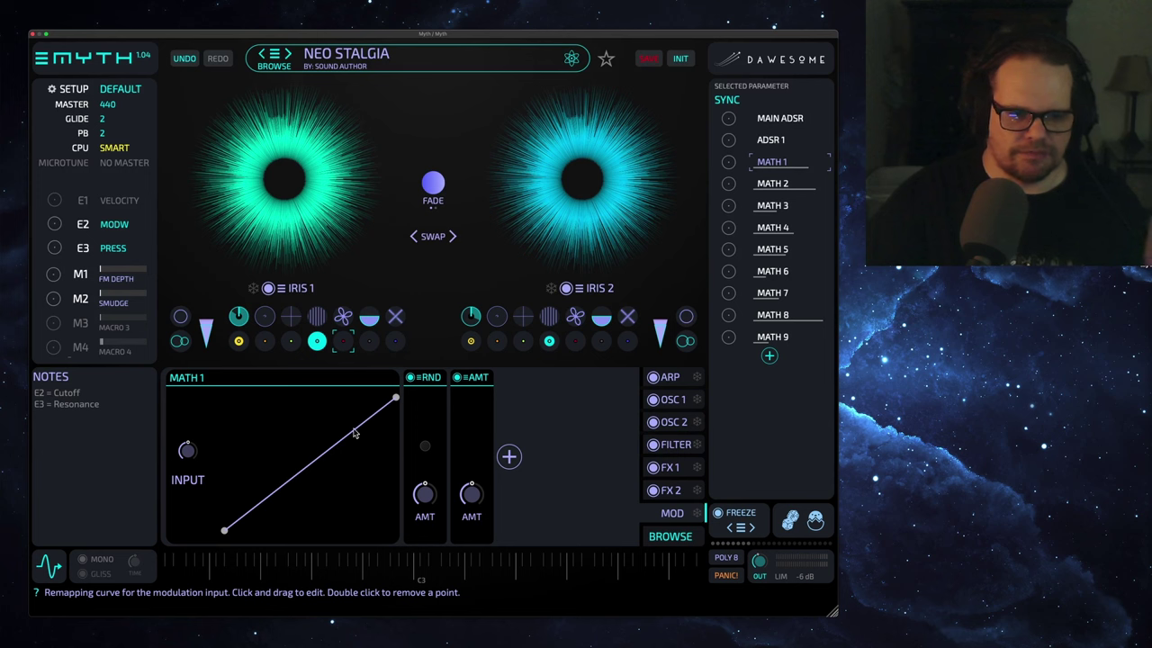
pyautogui.click(267, 438)
pyautogui.click(305, 503)
pyautogui.click(367, 421)
pyautogui.click(361, 495)
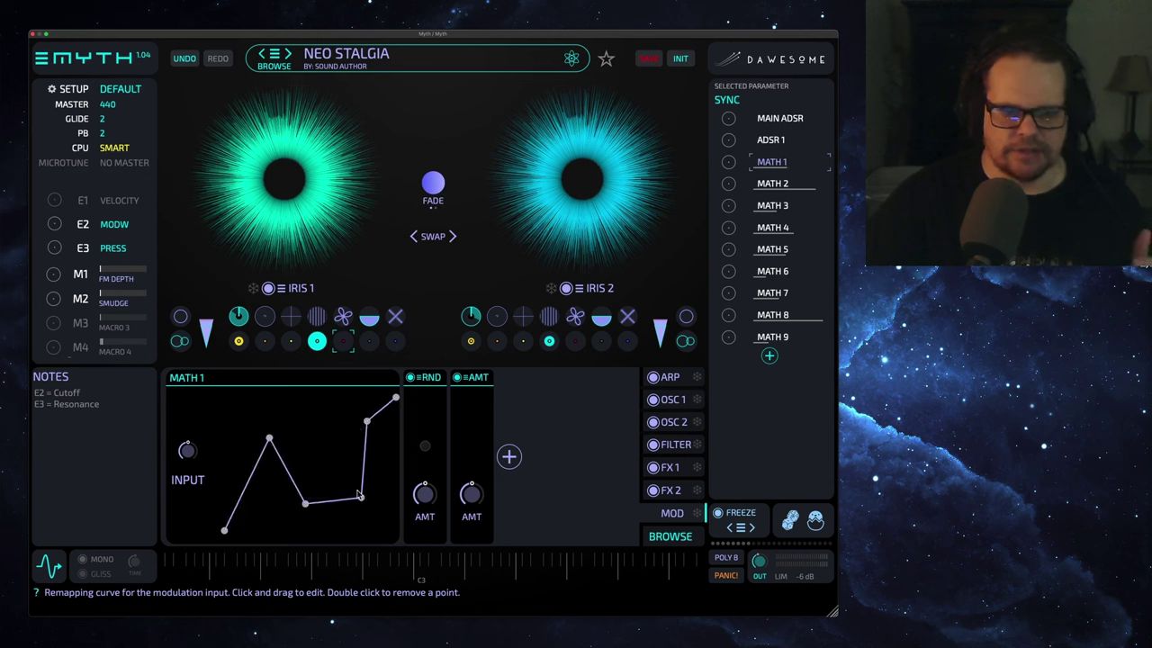
pyautogui.click(314, 444)
pyautogui.click(188, 450)
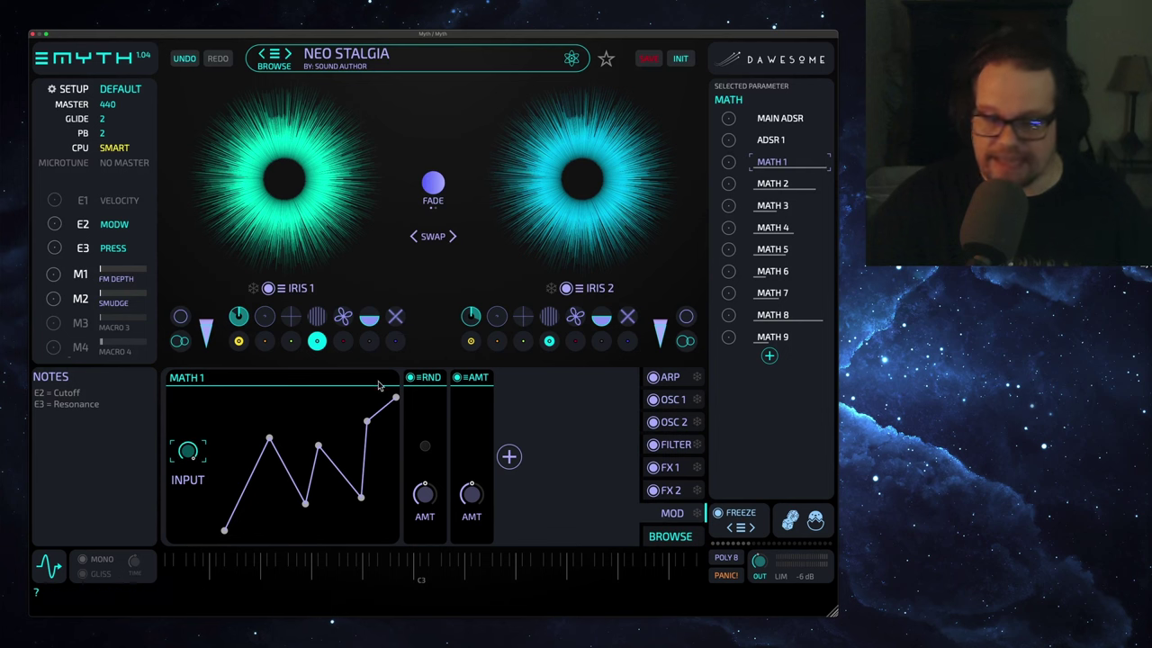
# Add further points to the Math 1 remapping curve so its zigzag has more peaks and dips
pyautogui.moveTo(240, 467)
pyautogui.mouseDown()
pyautogui.moveTo(238, 425)
pyautogui.moveTo(249, 484)
pyautogui.mouseUp()
pyautogui.moveTo(338, 469); pyautogui.dragTo(347, 461)
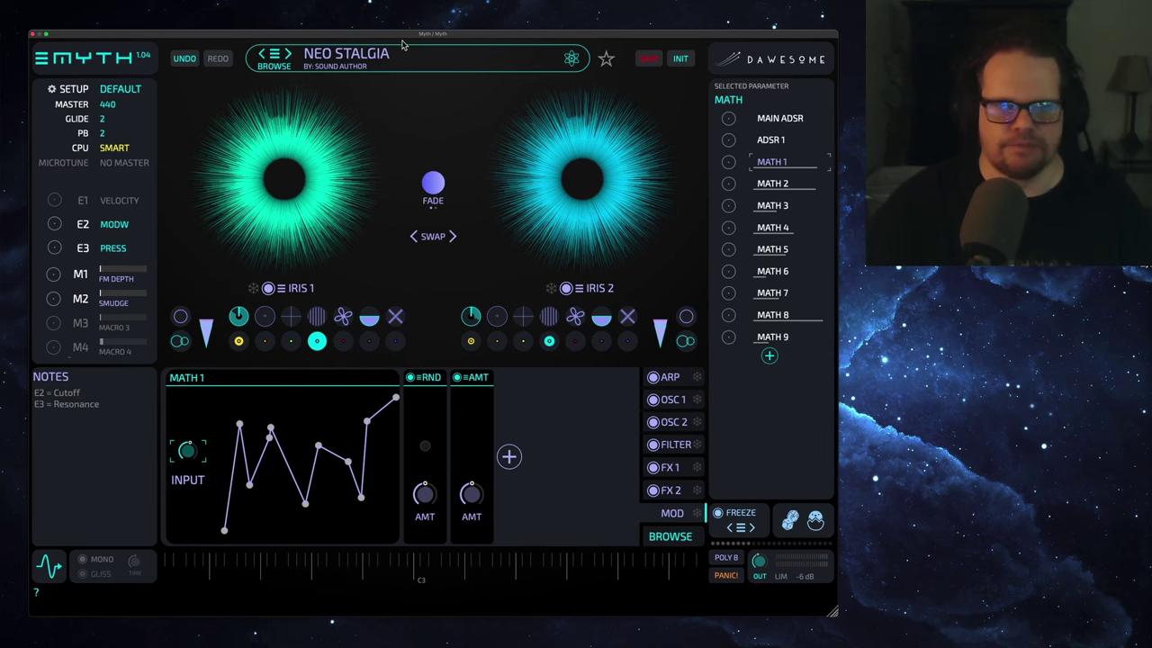
# Advance through the Polarity, Spellbound, Spirit_Guide, Stratus and Vibes presets to You Can Still 80s
pyautogui.click(287, 53)
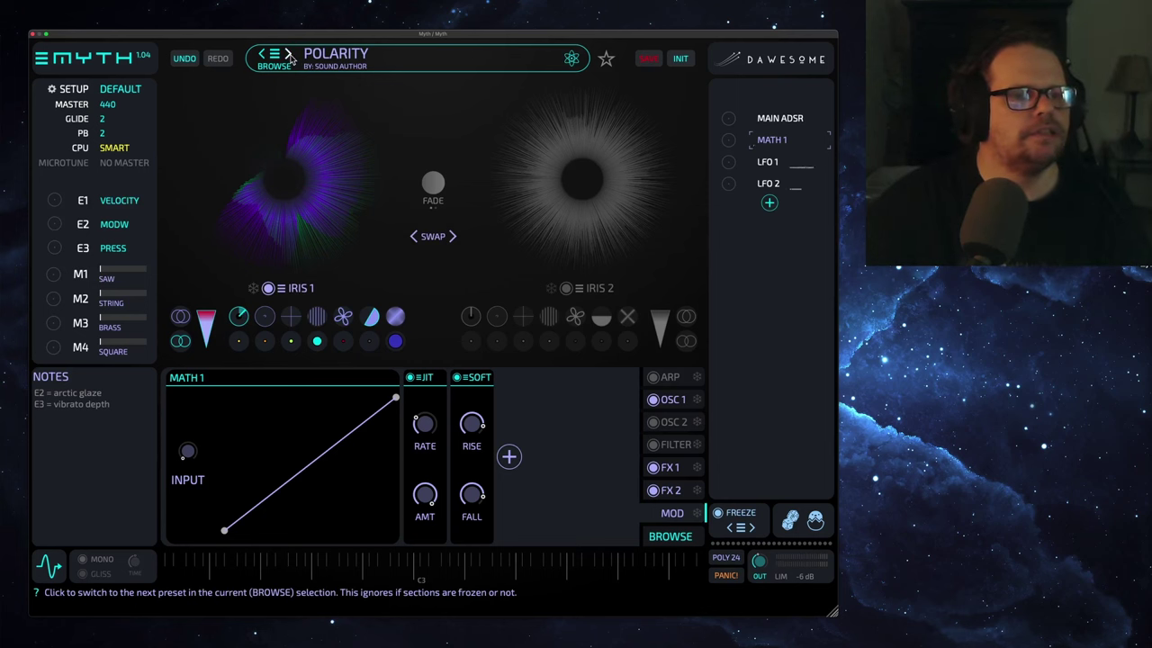
pyautogui.click(289, 56)
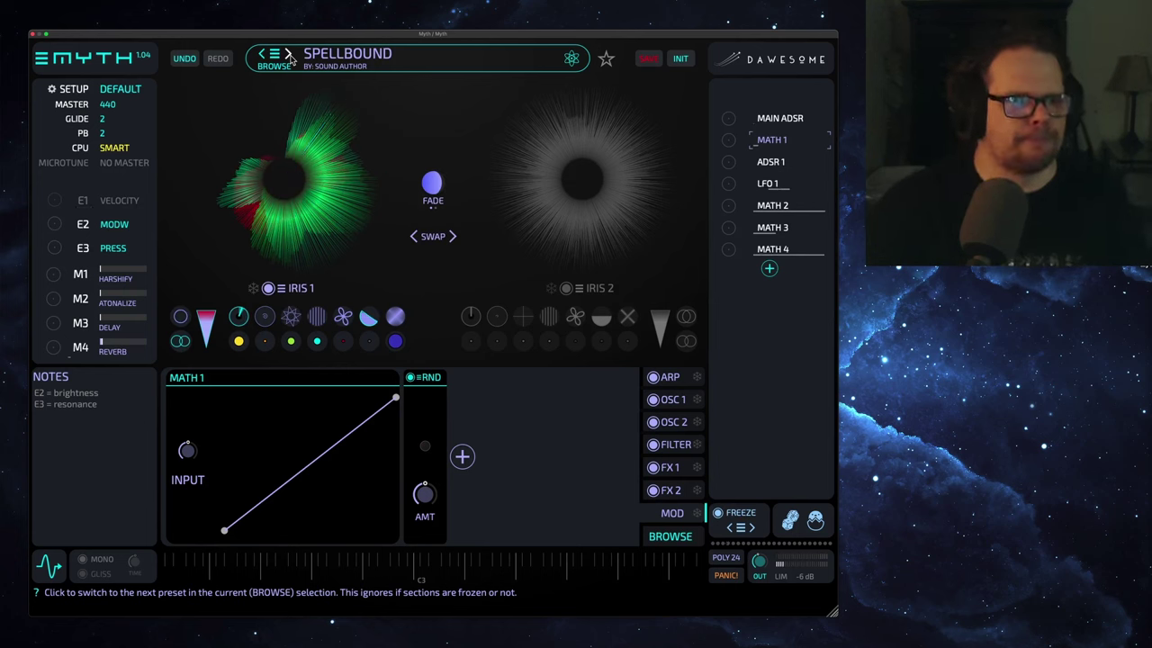
pyautogui.click(288, 54)
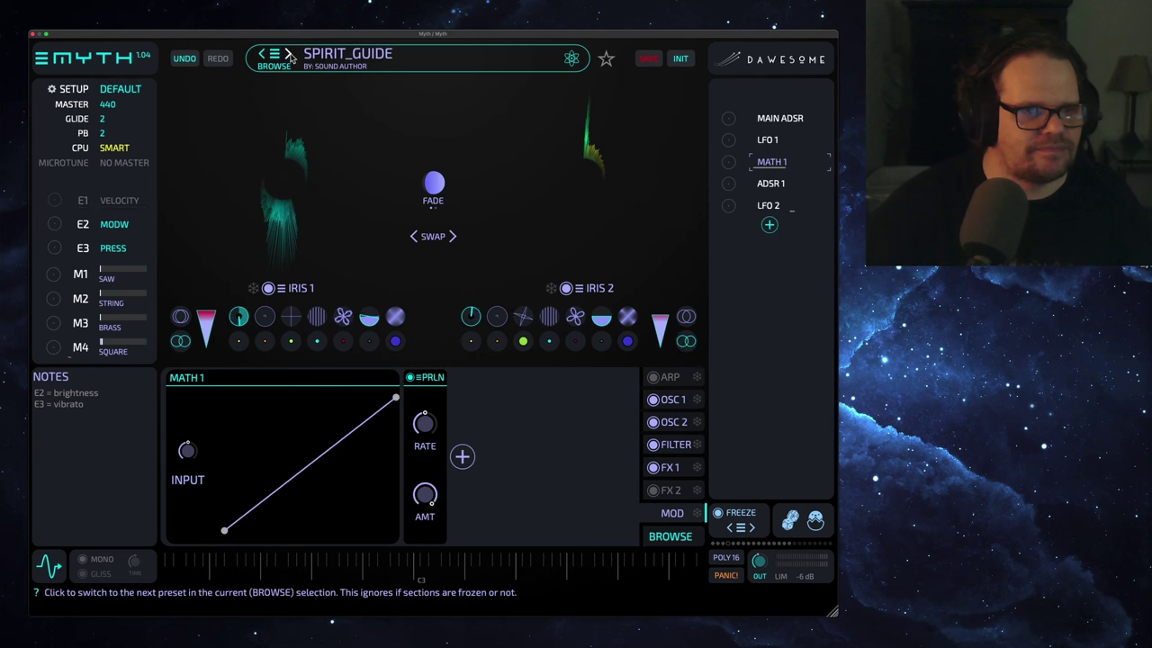
pyautogui.click(288, 55)
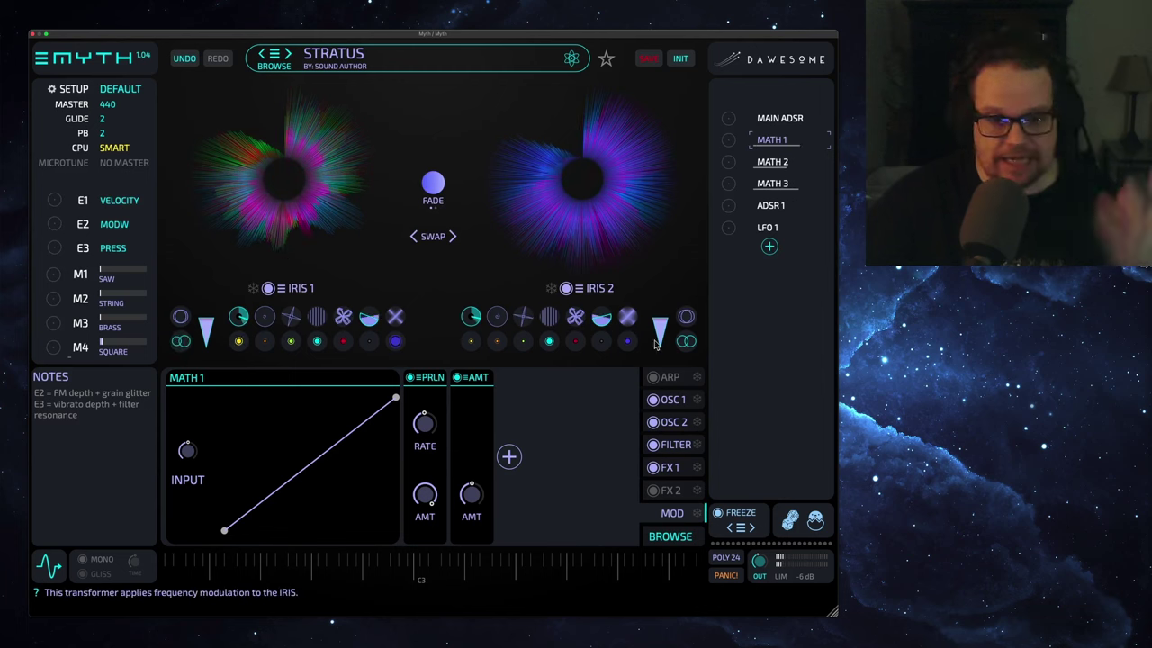
pyautogui.click(288, 54)
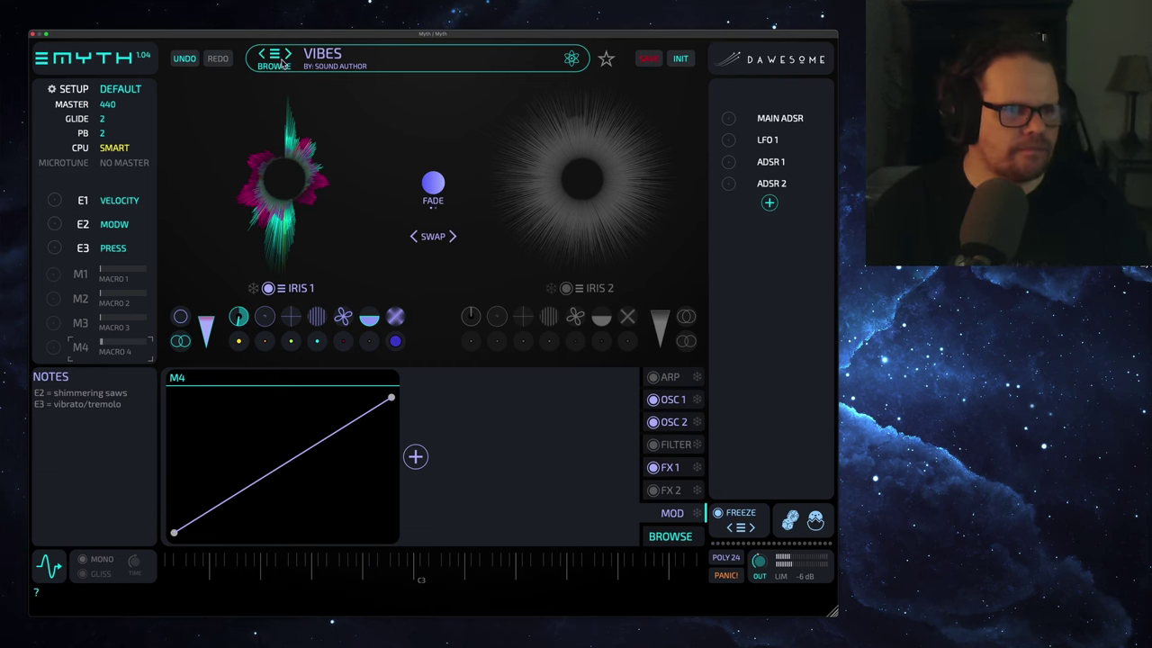
pyautogui.click(288, 55)
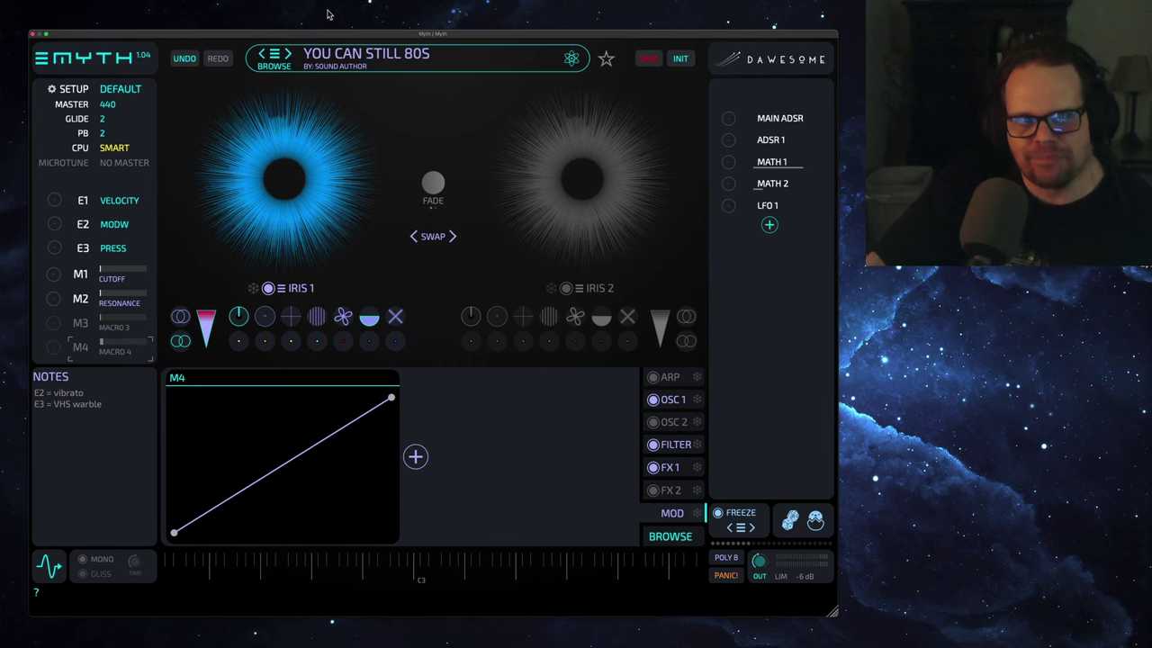
pyautogui.click(40, 60)
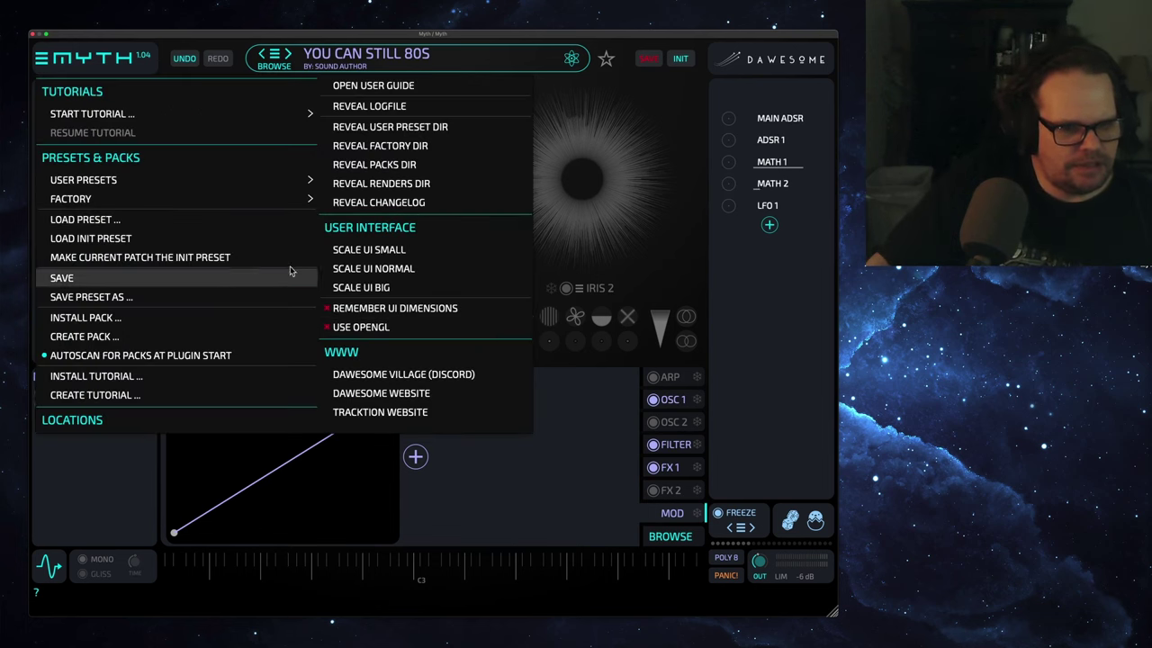
pyautogui.moveTo(286, 202)
pyautogui.moveTo(372, 460)
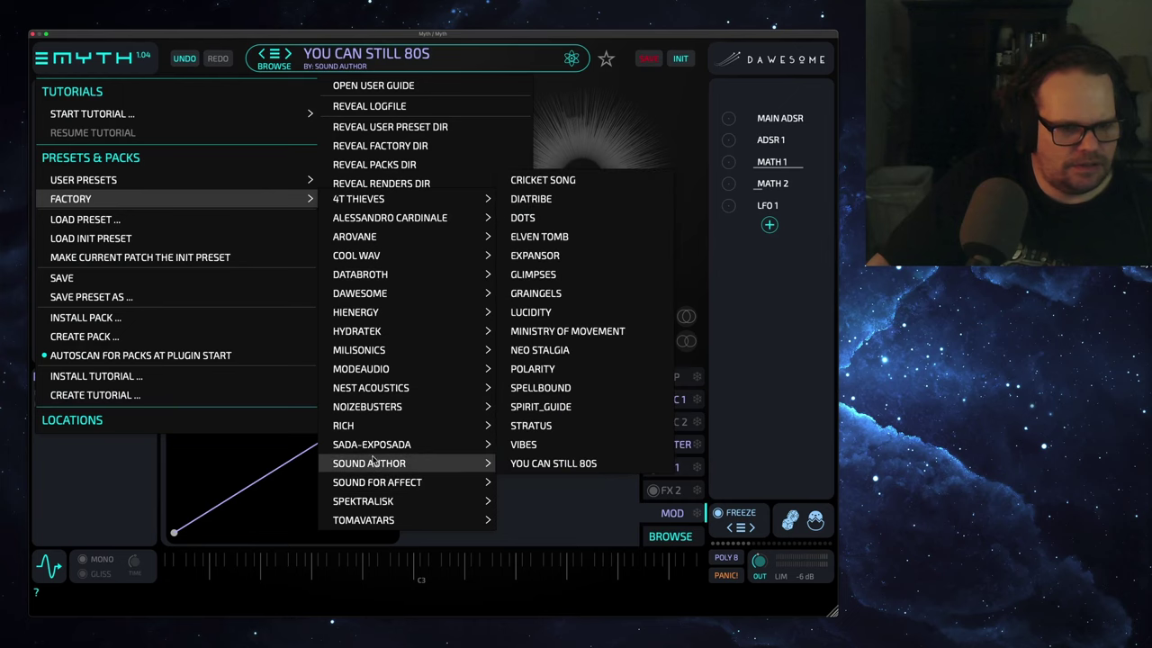
pyautogui.click(566, 493)
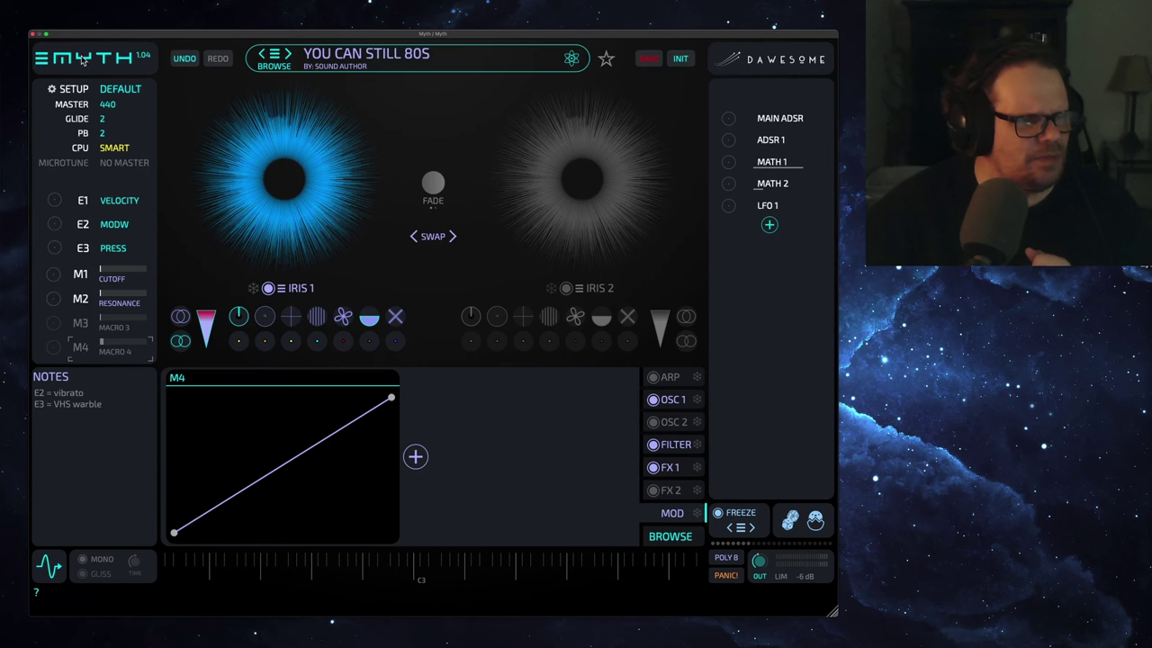
# Load the Lucidity preset from the Sound Author collection of the factory presets
pyautogui.click(41, 59)
pyautogui.moveTo(123, 207)
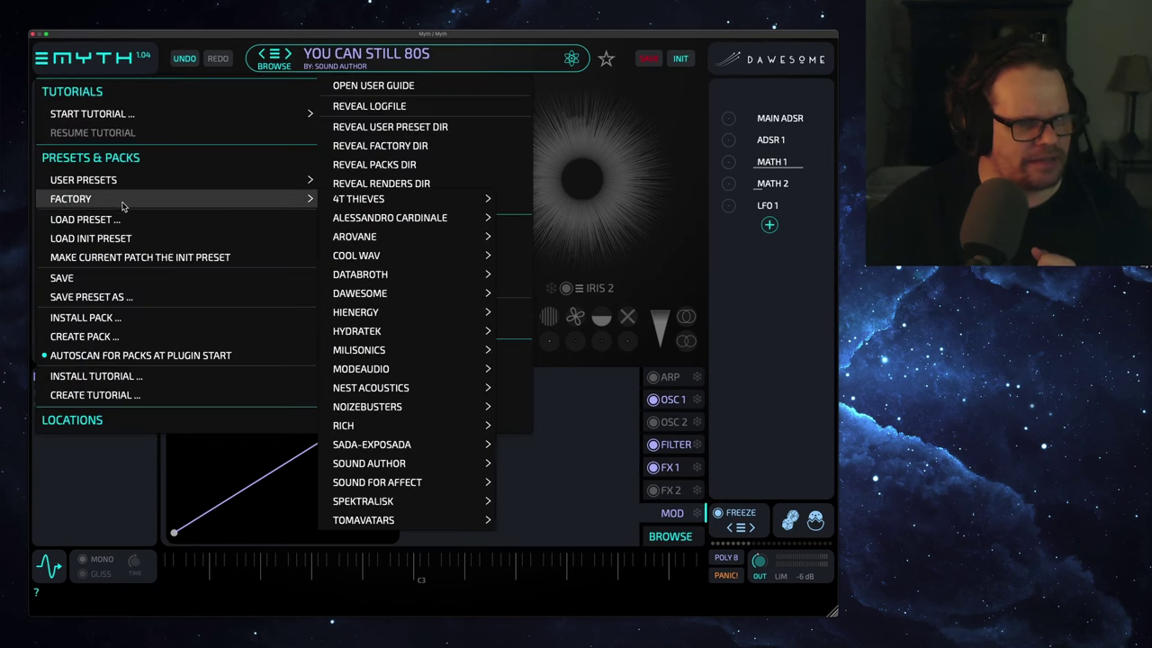
pyautogui.moveTo(379, 425)
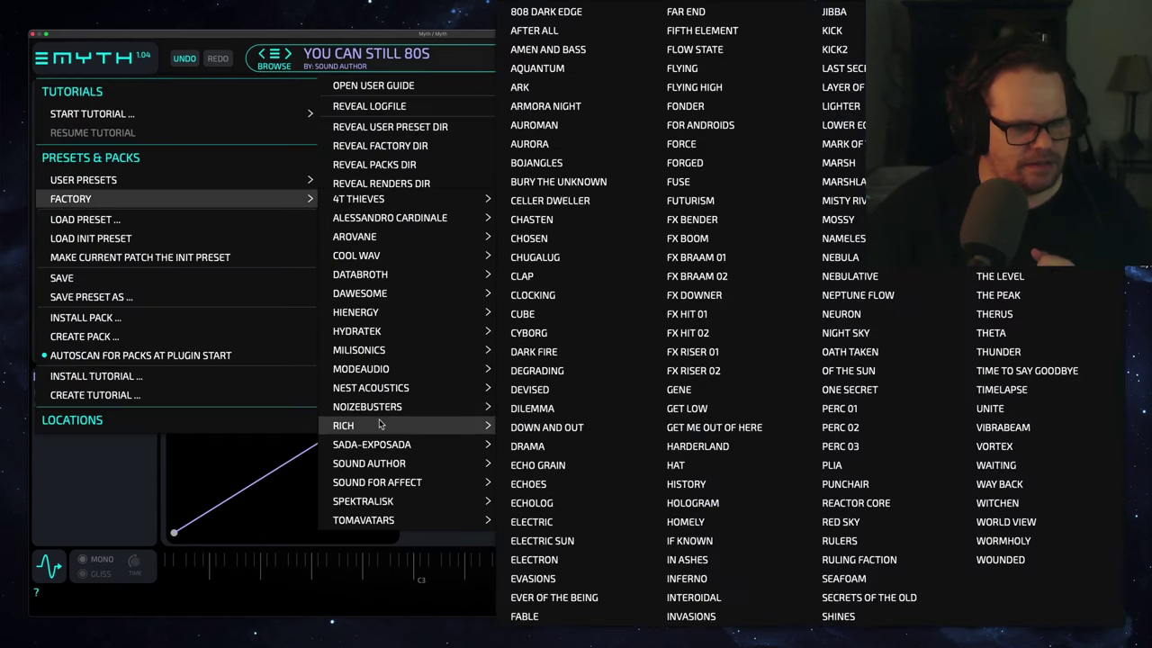
pyautogui.moveTo(379, 464)
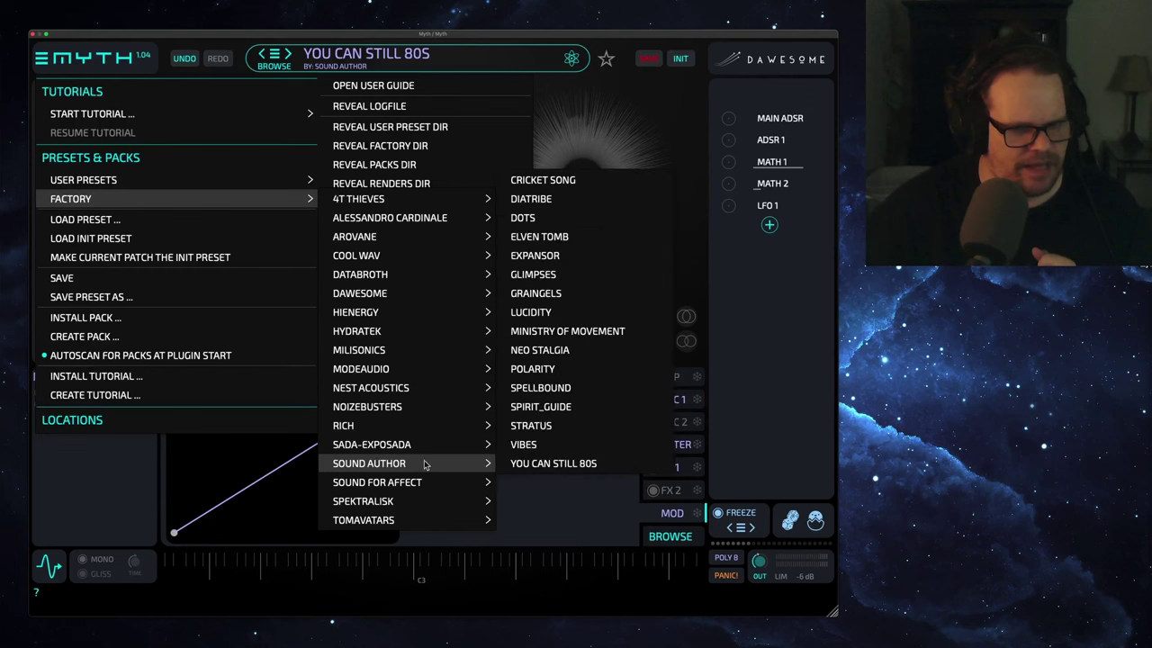
pyautogui.click(552, 315)
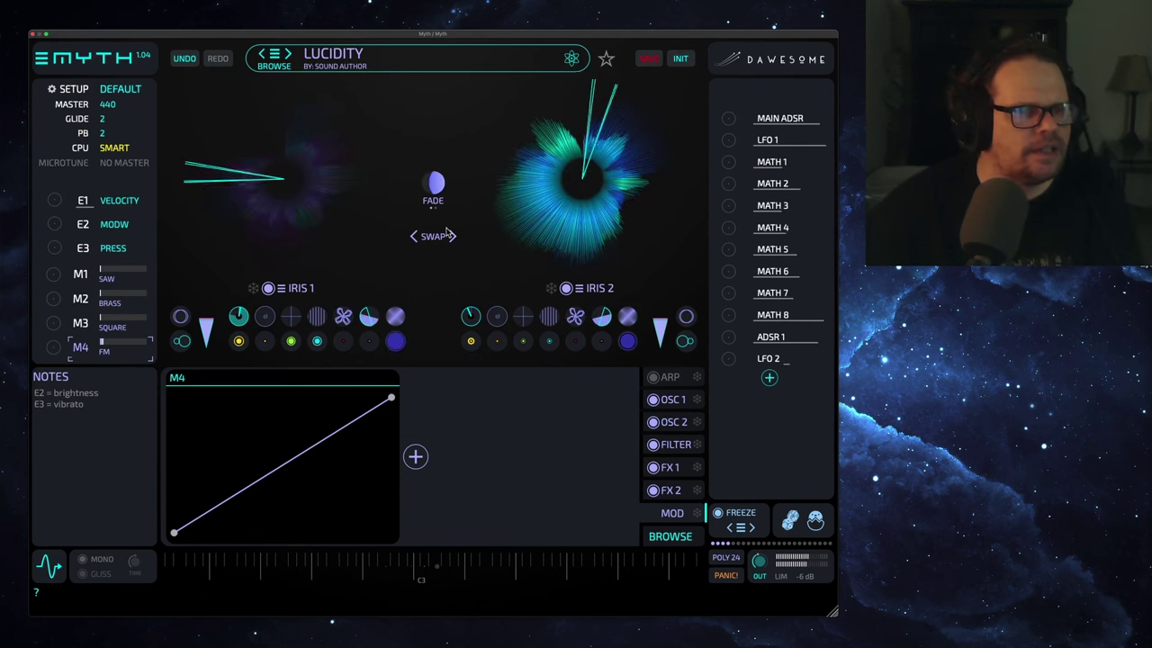
# Remove the Math 1 modulation from Iris 1's WTF transformer
pyautogui.click(368, 315)
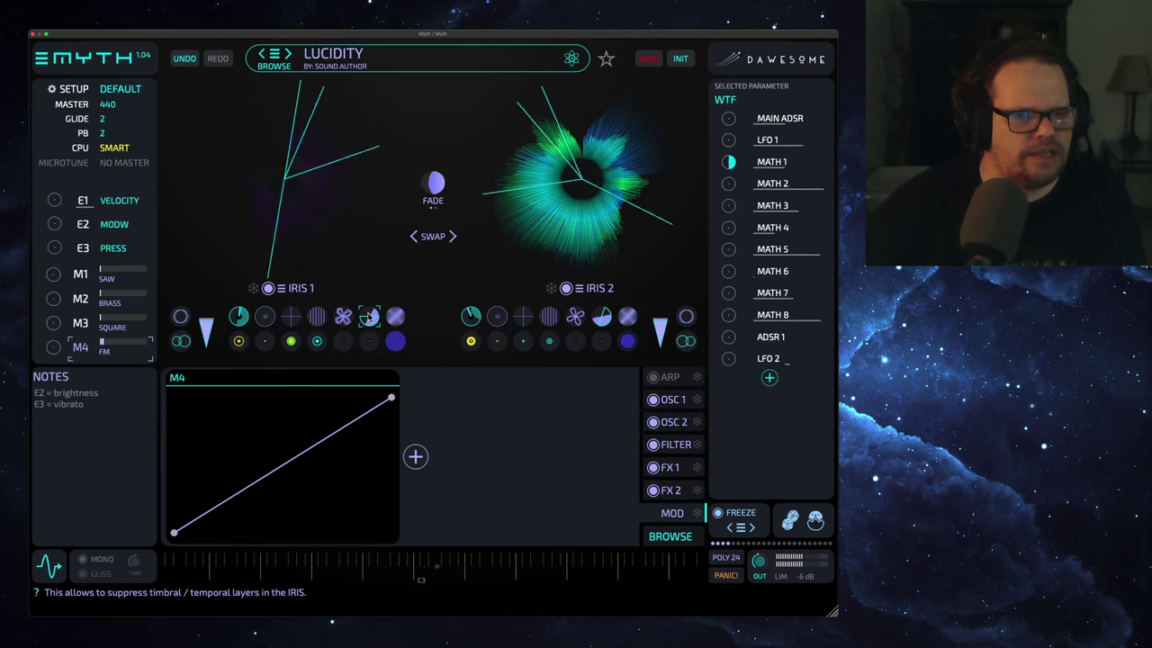
pyautogui.moveTo(728, 162); pyautogui.dragTo(728, 176)
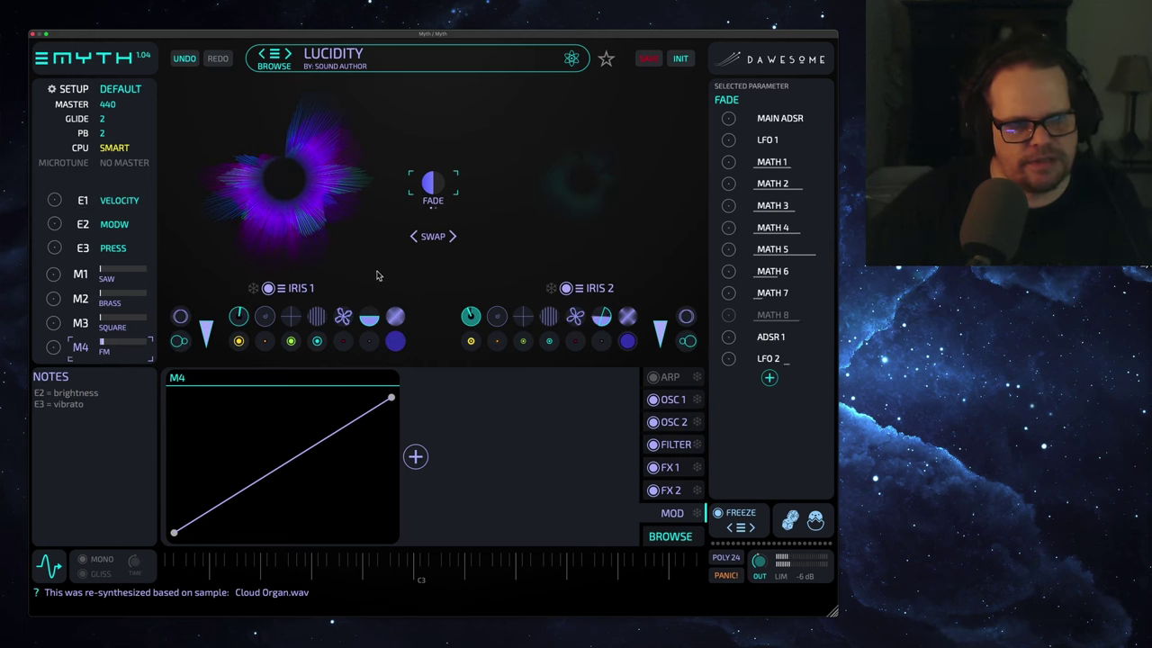
# Vary Iris 1's WTF transformer repeatedly to demonstrate how it suppresses timbral and temporal layers
pyautogui.click(372, 321)
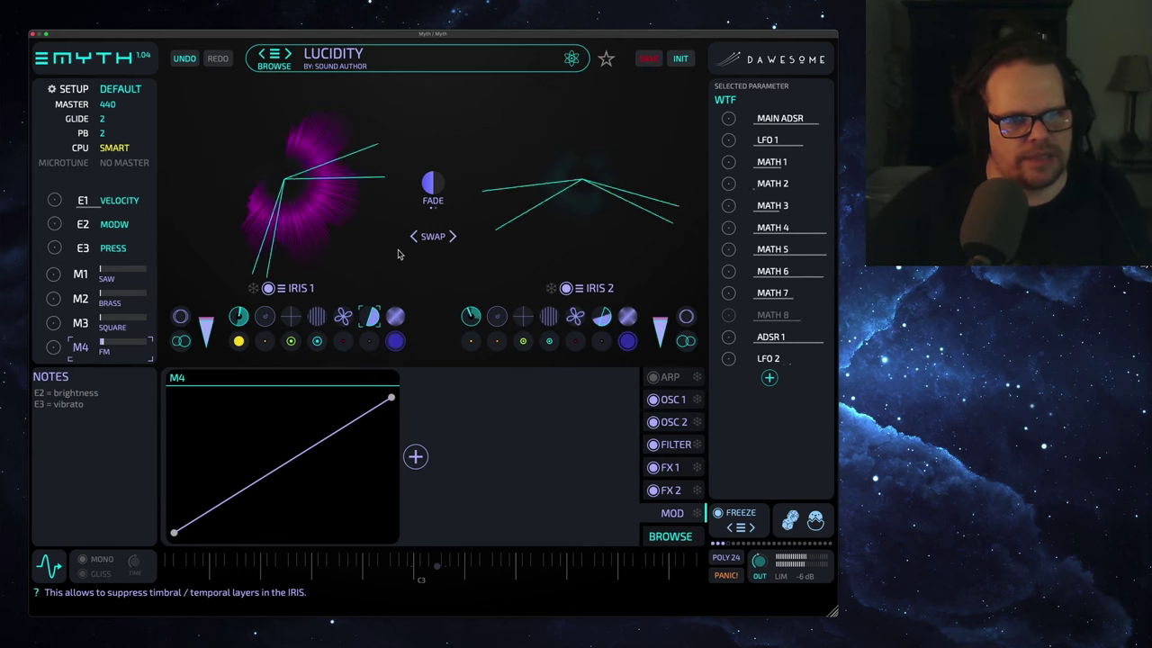
pyautogui.click(370, 315)
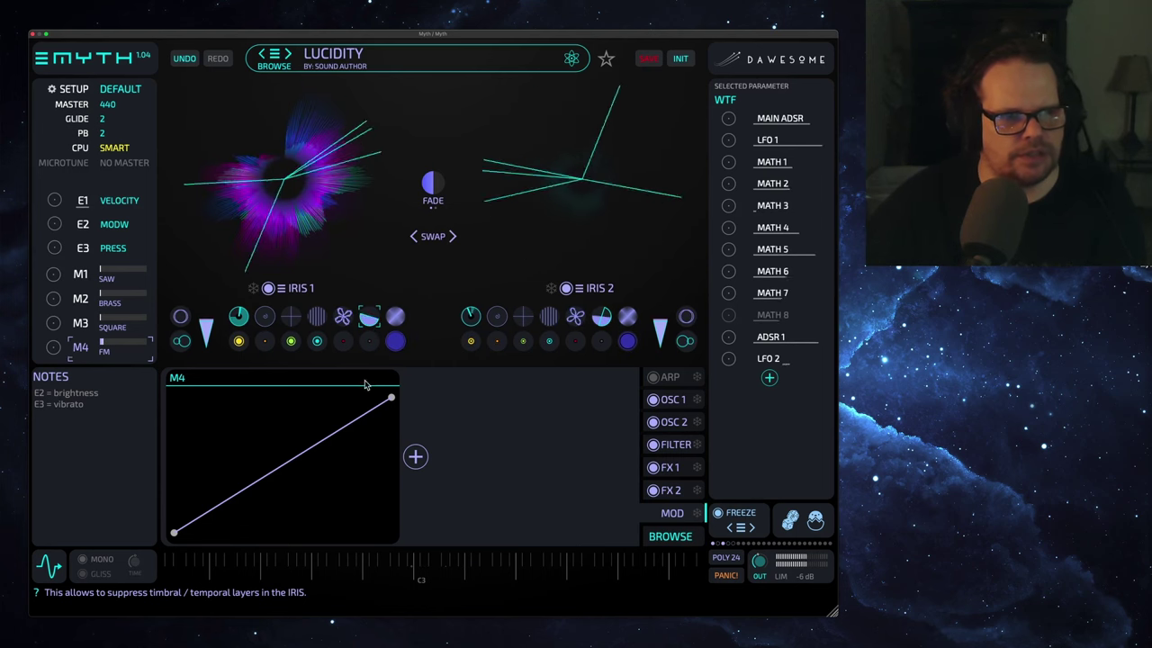
pyautogui.click(373, 319)
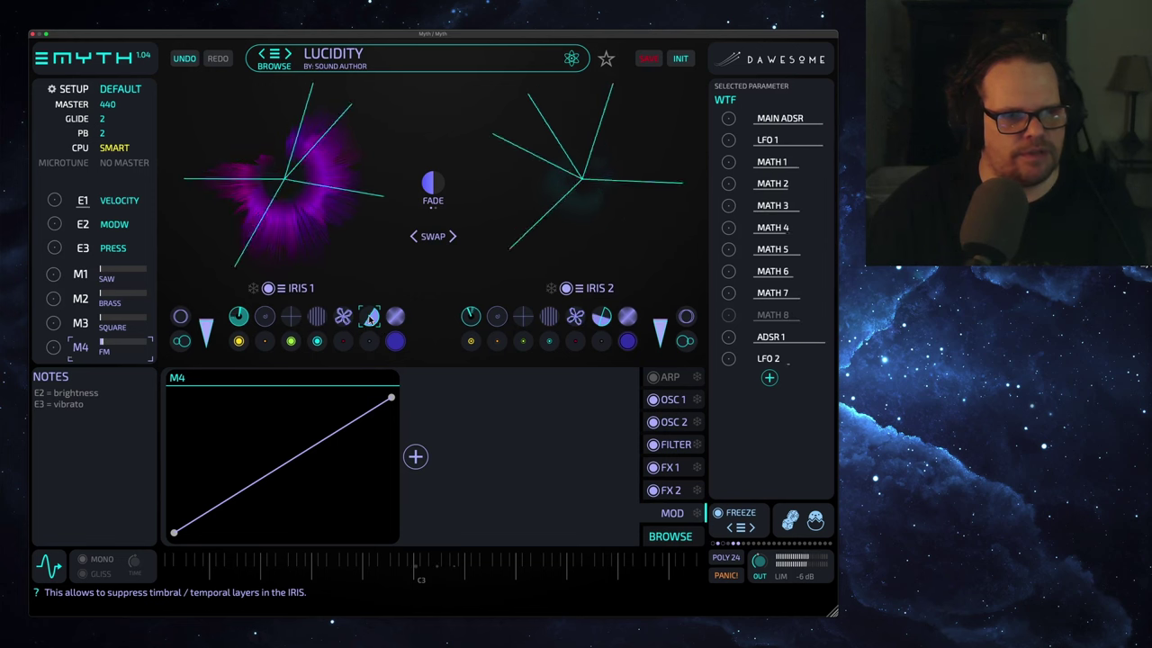
pyautogui.click(370, 318)
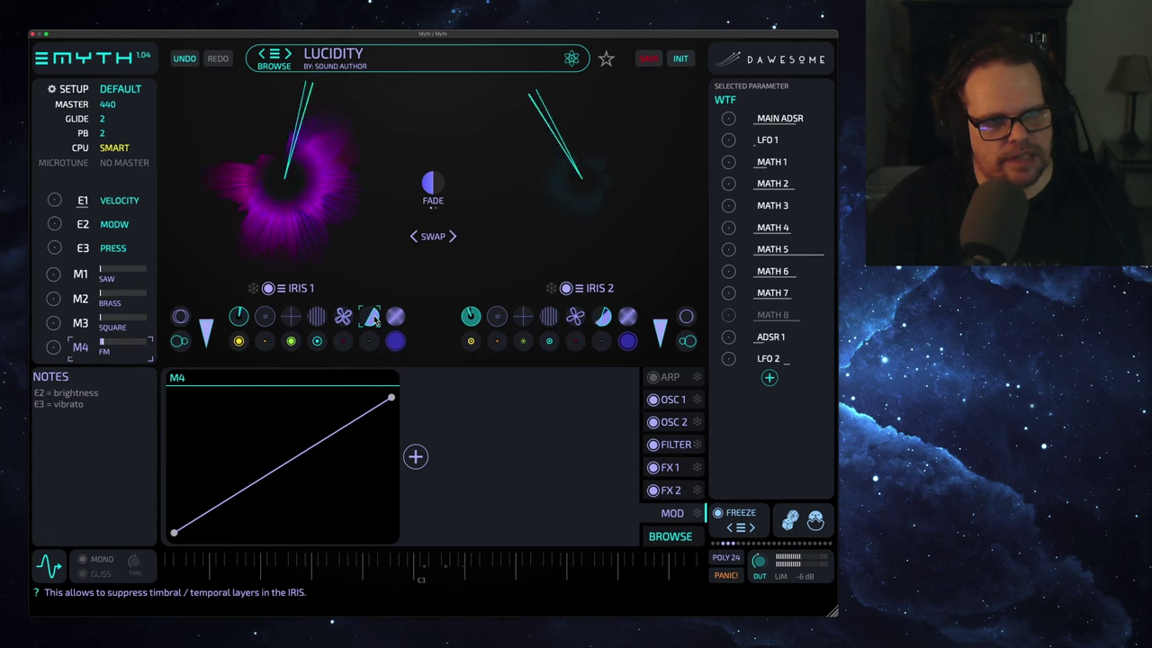
pyautogui.moveTo(371, 321); pyautogui.dragTo(378, 364)
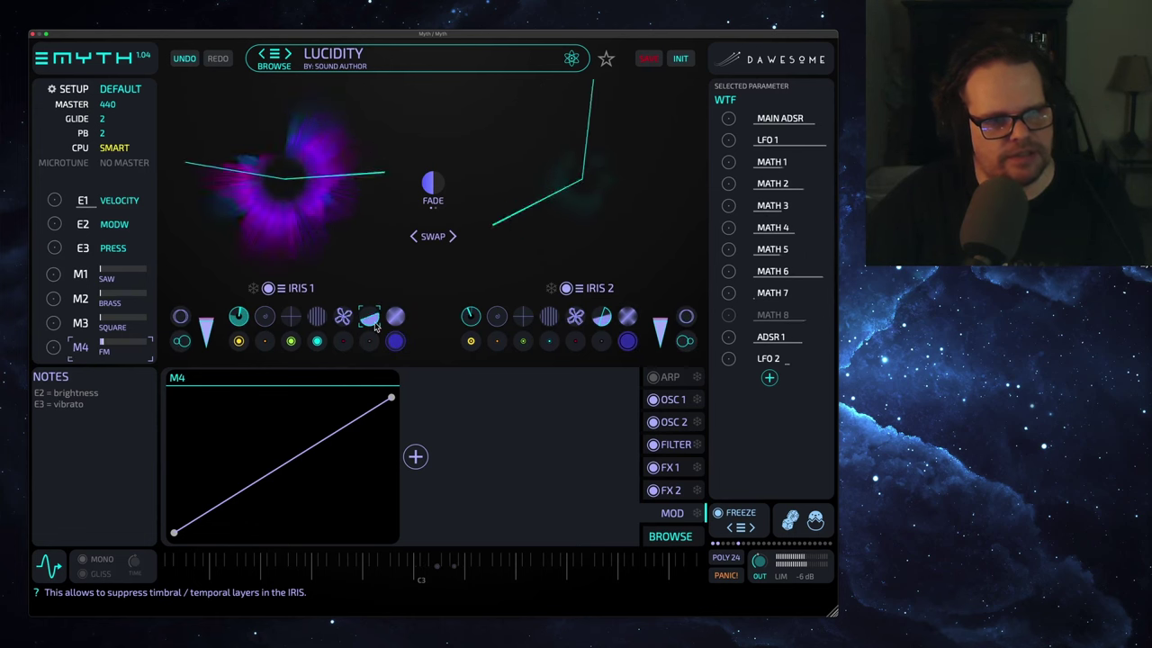
pyautogui.moveTo(355, 378); pyautogui.dragTo(360, 360)
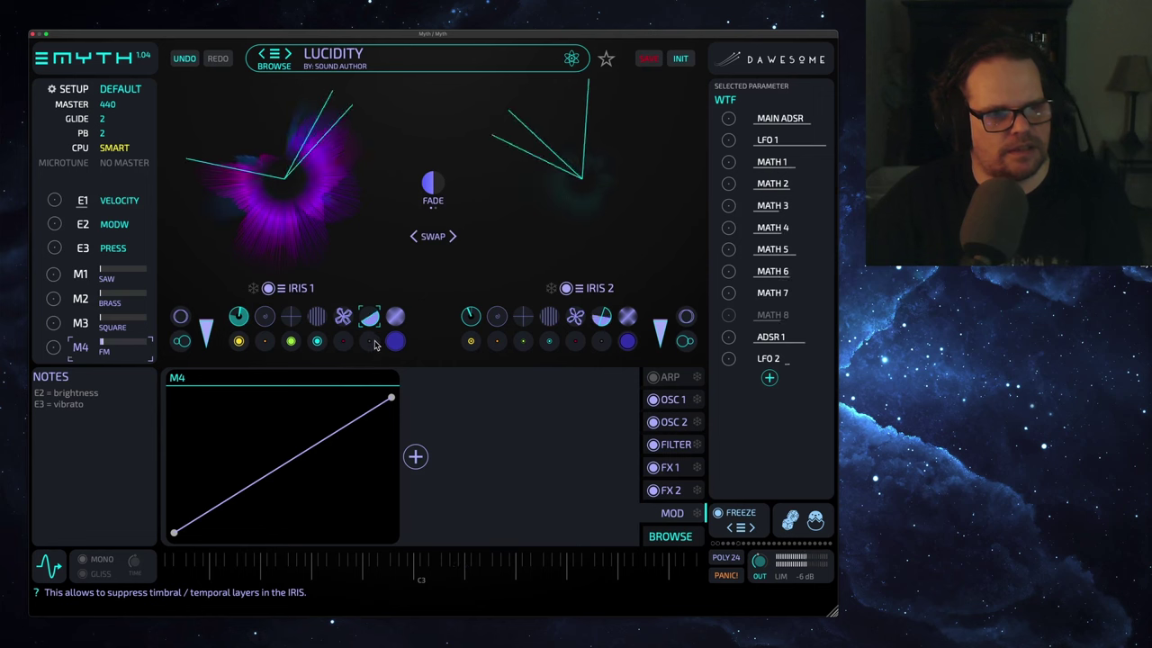
pyautogui.moveTo(375, 345); pyautogui.dragTo(366, 364)
pyautogui.moveTo(374, 311)
pyautogui.mouseDown()
pyautogui.moveTo(359, 357)
pyautogui.moveTo(372, 317)
pyautogui.mouseUp()
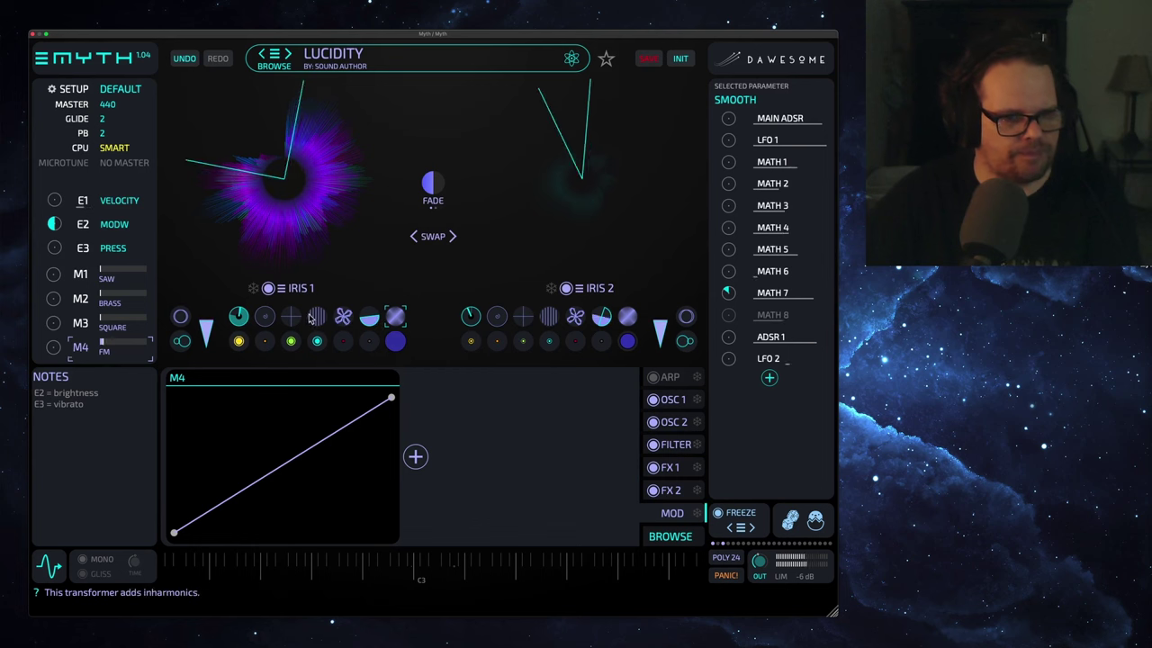
# Demonstrate Iris 1's FM amount, FM harmonic ratio, inharmonics and animation transformers, adjusting the harmonic ratio and animation
pyautogui.click(266, 314)
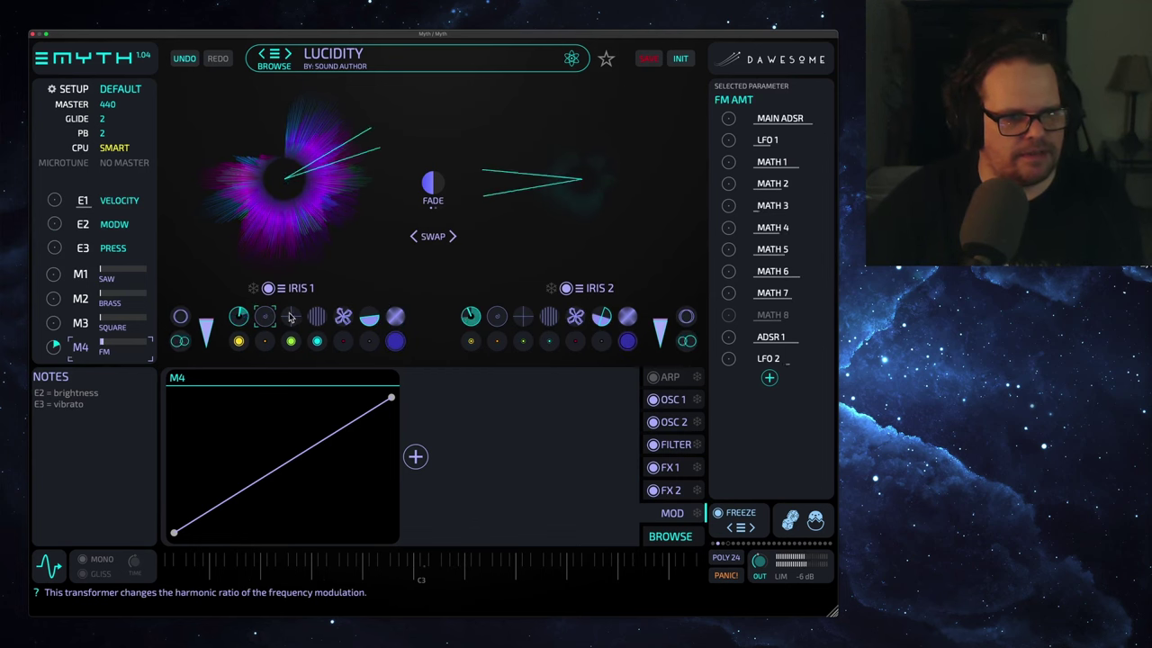
pyautogui.click(291, 315)
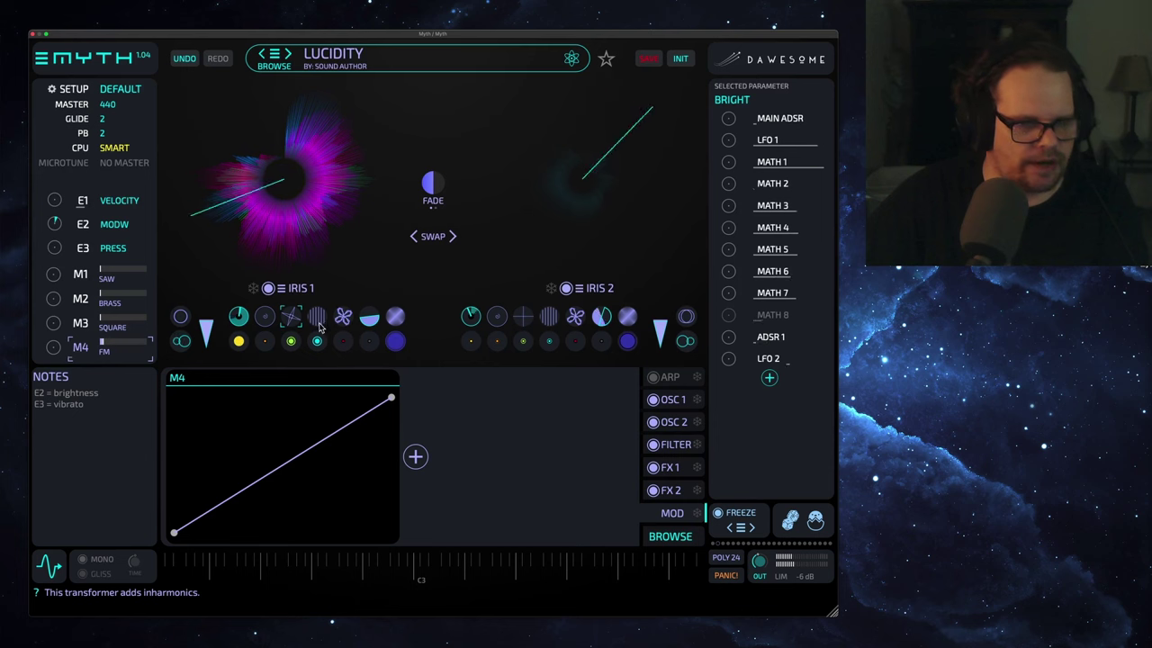
pyautogui.click(319, 328)
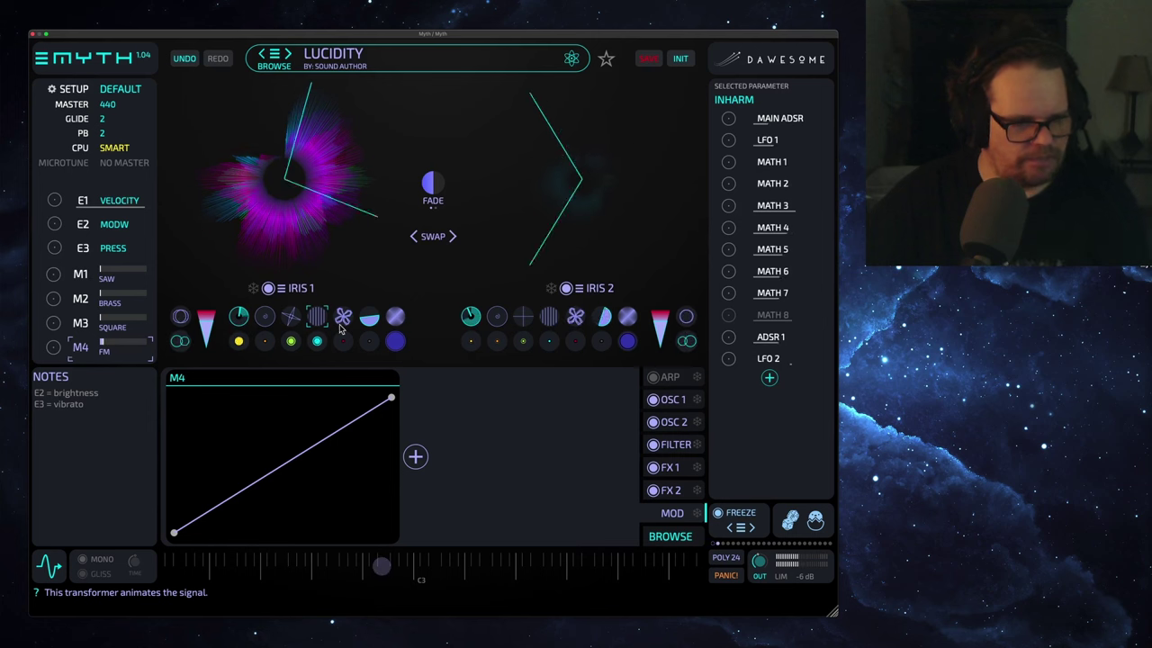
pyautogui.click(342, 321)
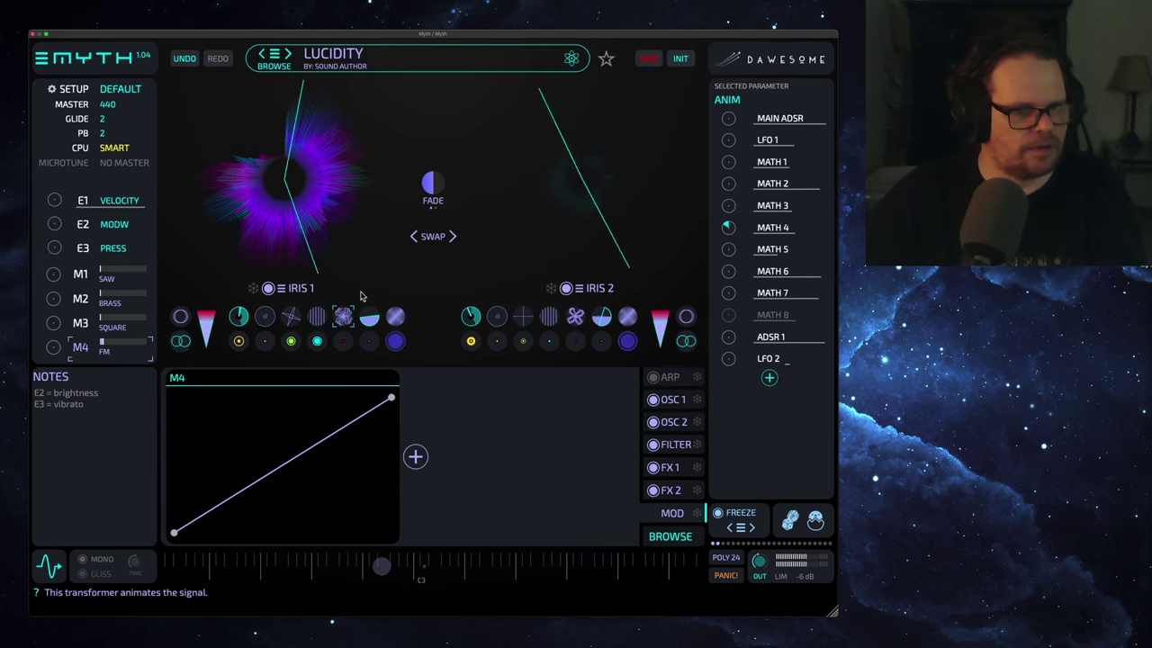